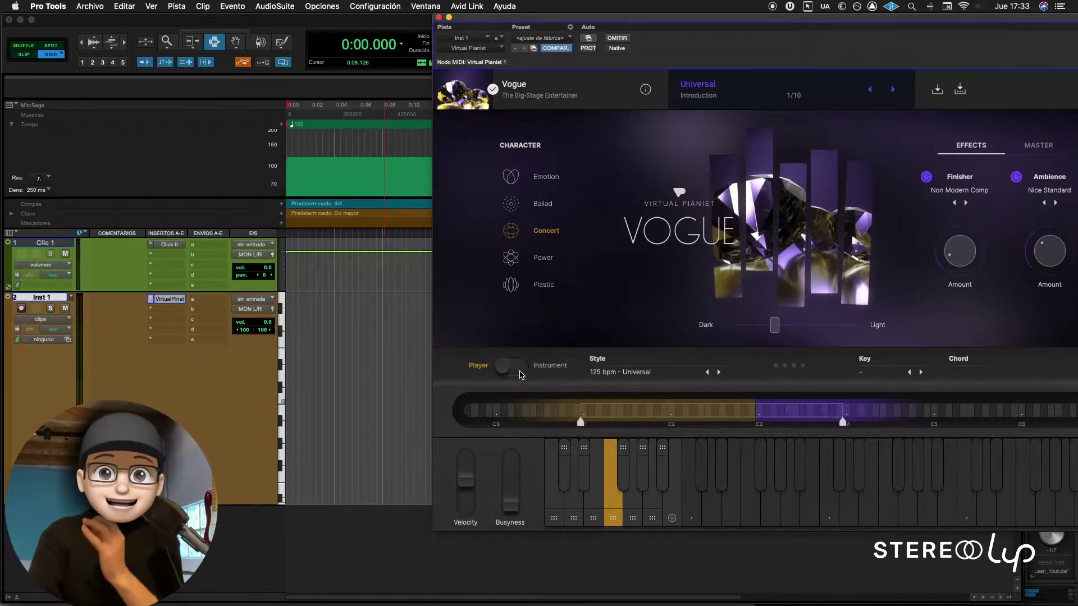
Switch Virtual Pianist to Instrument mode and back to Player mode
{"action": "left_click", "coordinate": [517, 367]}
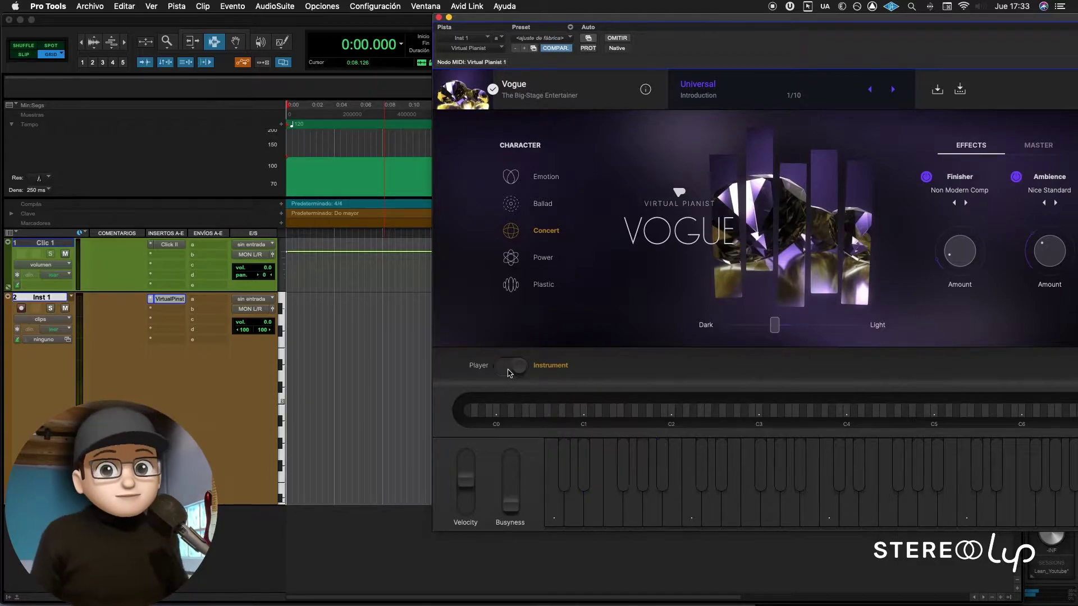
{"action": "left_click", "coordinate": [507, 372]}
Place the phrase of the third white phrase key on the Inst 1 track at 4 seconds as a MIDI clip and audition it
{"action": "left_click_drag", "start_coordinate": [723, 28], "coordinate": [675, 21]}
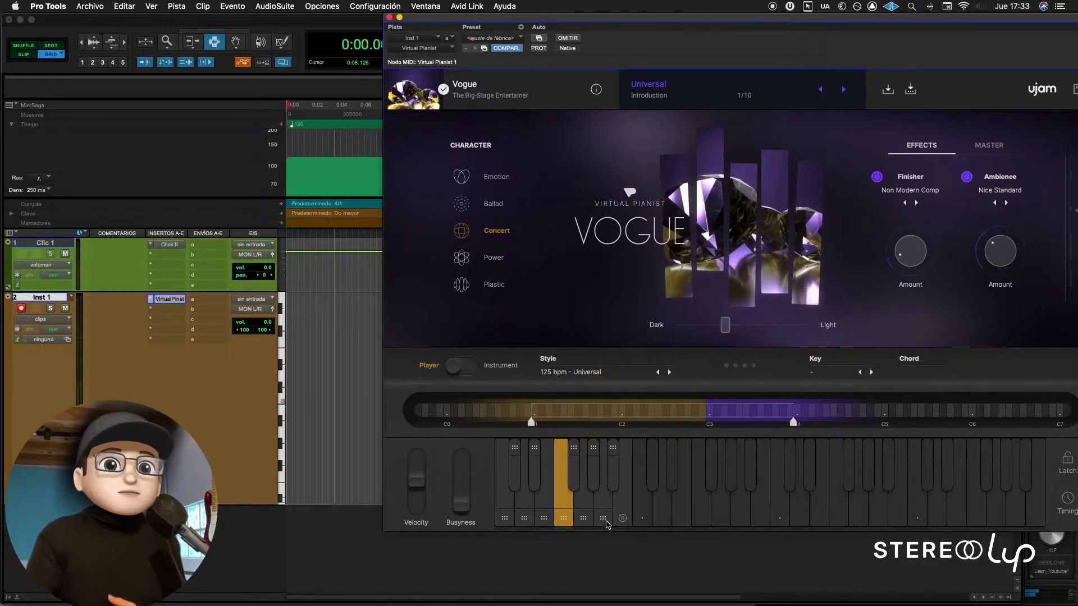
{"action": "left_click_drag", "start_coordinate": [547, 521], "coordinate": [335, 473]}
{"action": "left_click", "coordinate": [336, 435]}
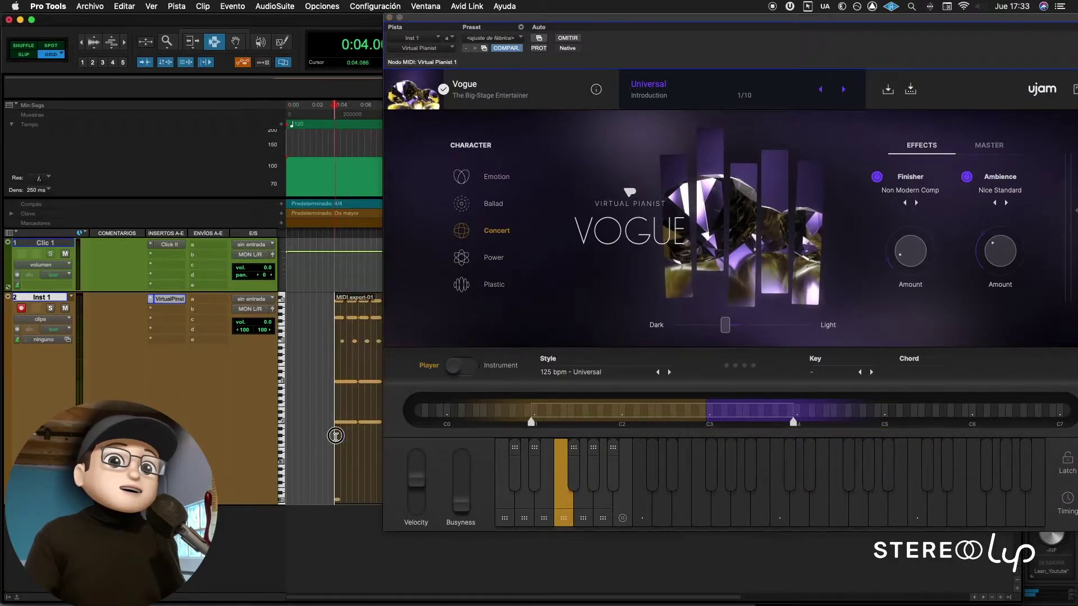
{"action": "key", "text": "super+w"}
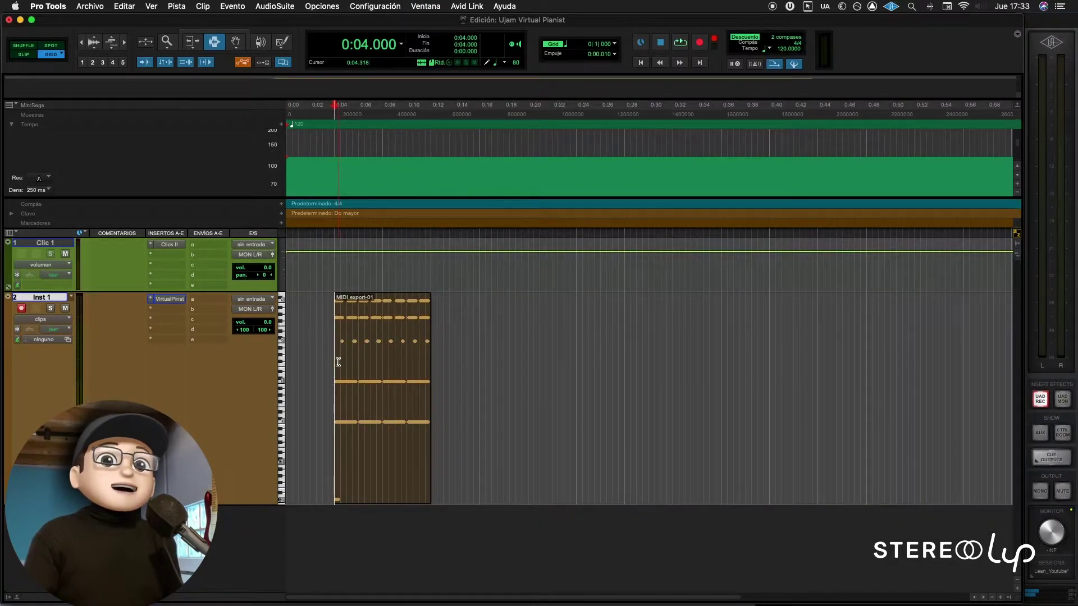
{"action": "key", "text": "space"}
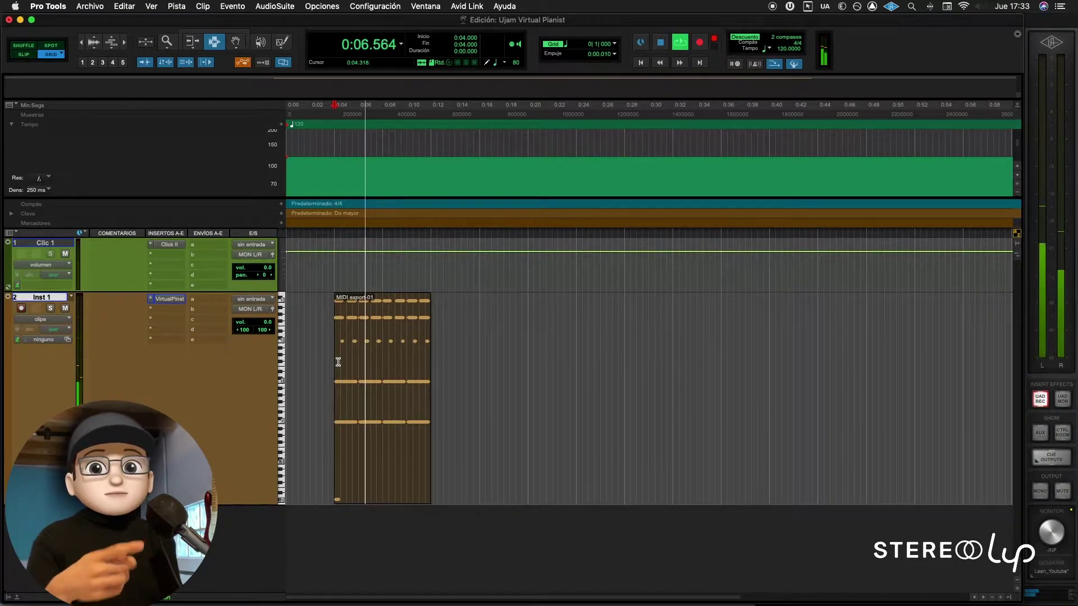
{"action": "key", "text": "space"}
Examine the exported clip's notes and velocities in the MIDI editor
{"action": "key", "text": "ctrl+equal"}
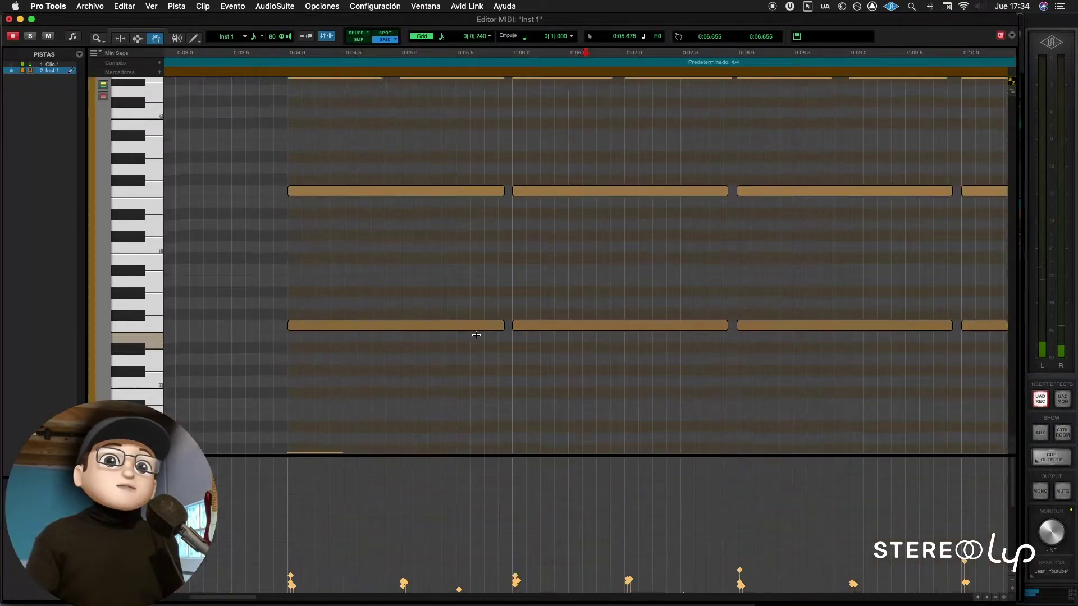
{"action": "scroll", "coordinate": [477, 337], "scroll_direction": "down", "scroll_amount": 5}
{"action": "left_click_drag", "start_coordinate": [509, 455], "coordinate": [514, 302]}
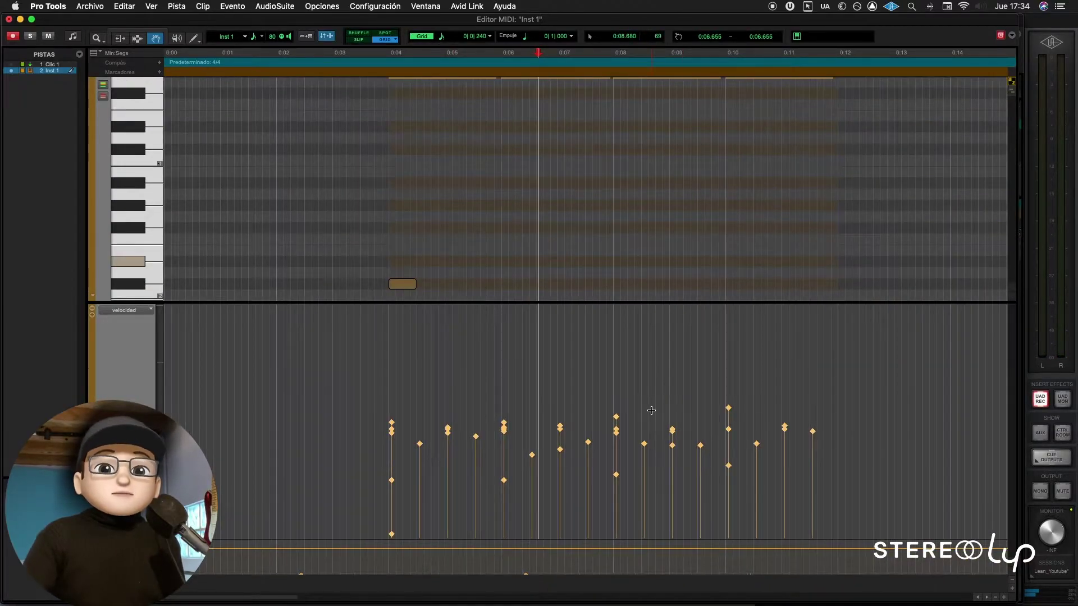
{"action": "key", "text": "ctrl+equal"}
Delete the exported MIDI clip from the Inst 1 track
{"action": "left_click", "coordinate": [352, 419]}
{"action": "double_click", "coordinate": [352, 420]}
{"action": "key", "text": "Delete"}
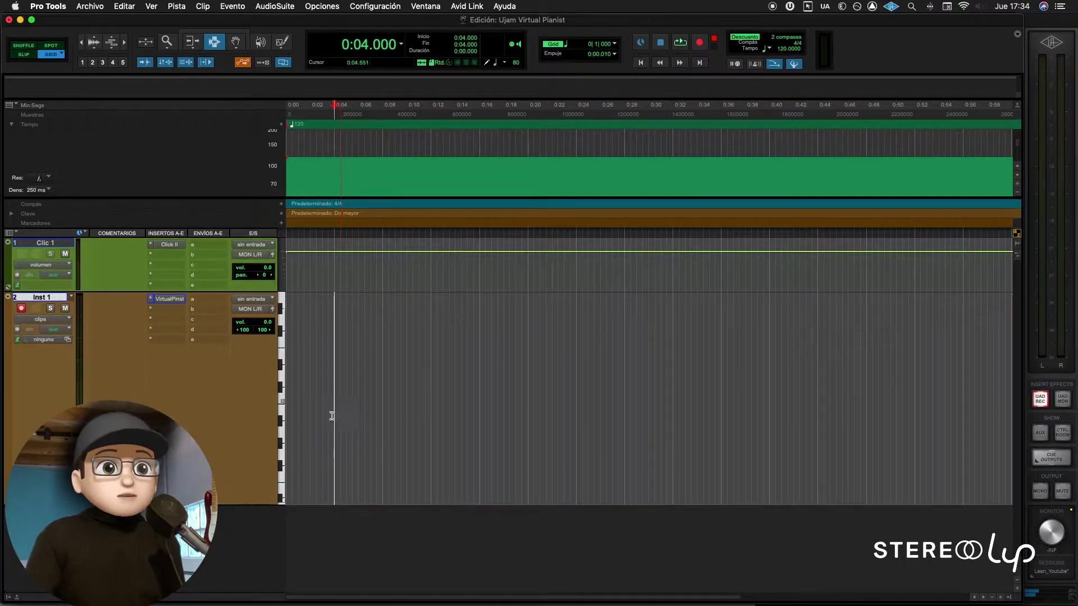
Reopen Virtual Pianist from the Inst 1 insert in Player mode and select the Emotion character
{"action": "left_click", "coordinate": [169, 299]}
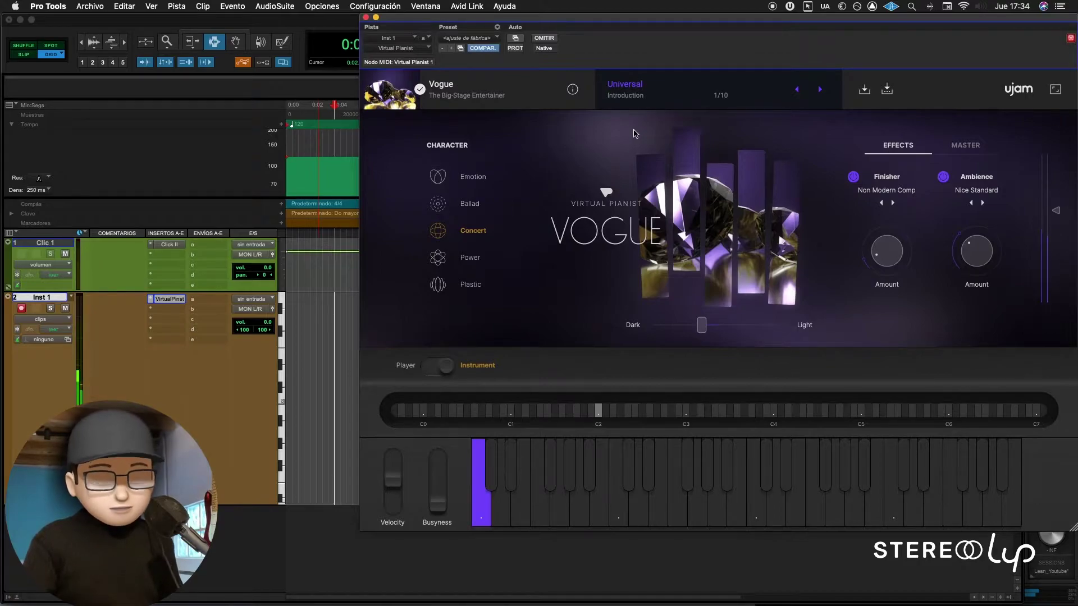
{"action": "left_click", "coordinate": [431, 370]}
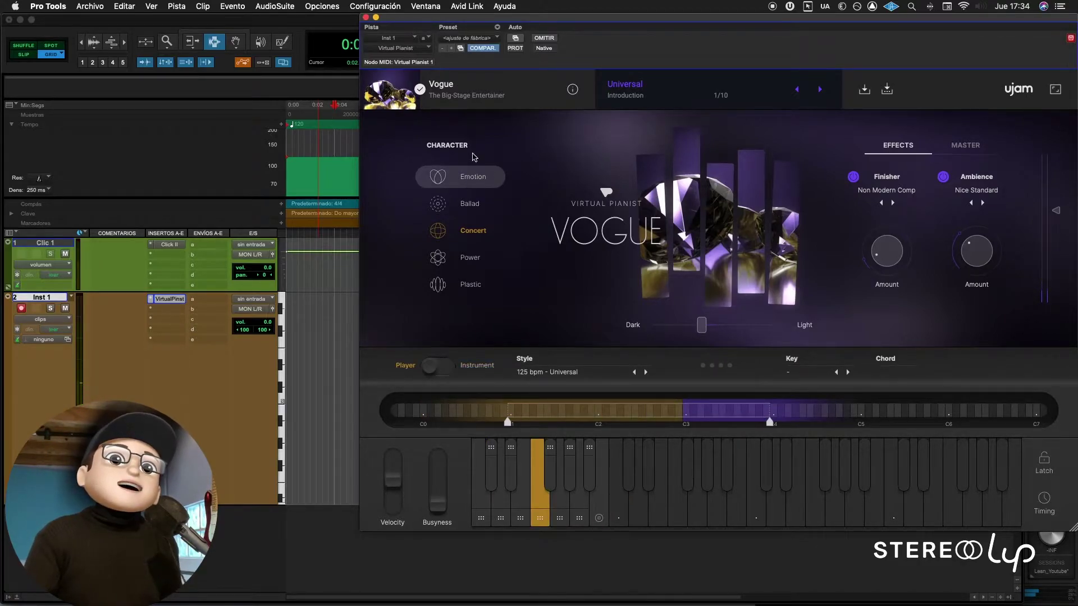
{"action": "left_click", "coordinate": [477, 178]}
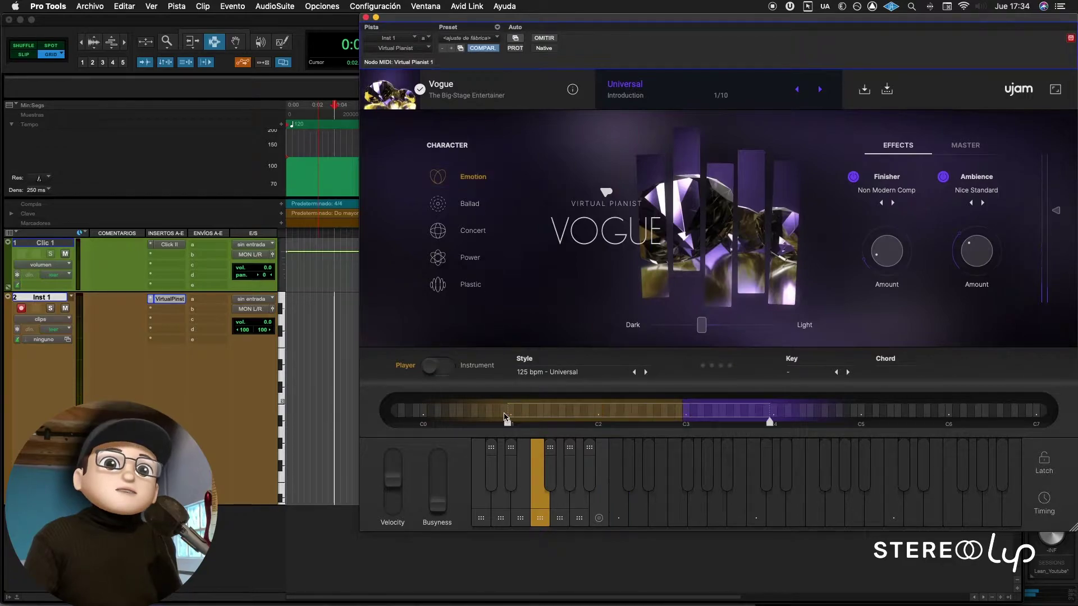
Try extending the pianist's playing range down to C0 and up to C5, and restore it to about C1 to C4
{"action": "left_click_drag", "start_coordinate": [508, 422], "coordinate": [421, 424]}
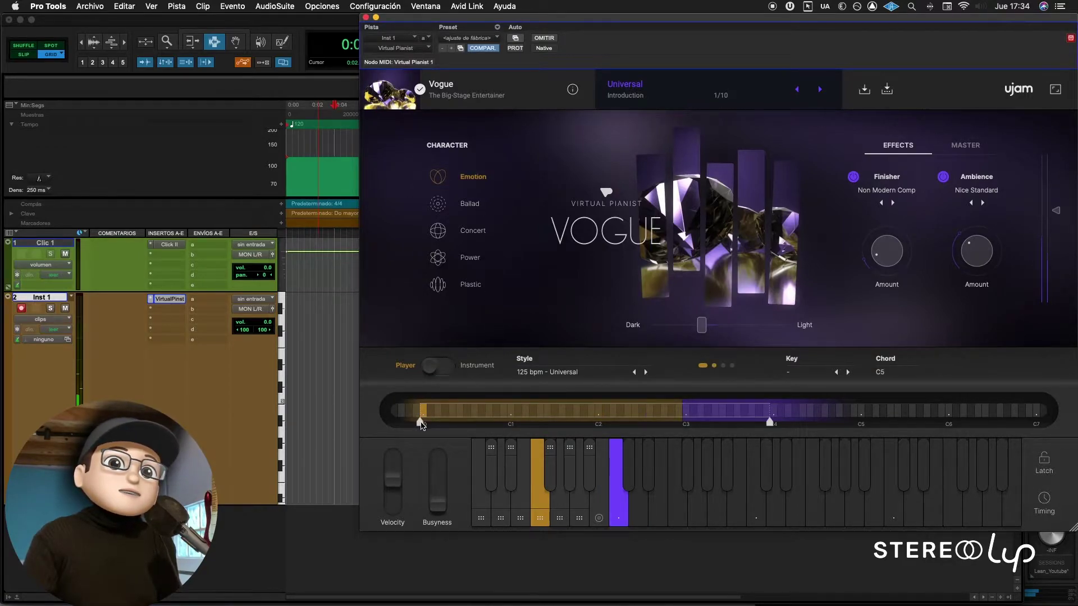
{"action": "left_click_drag", "start_coordinate": [769, 422], "coordinate": [873, 425]}
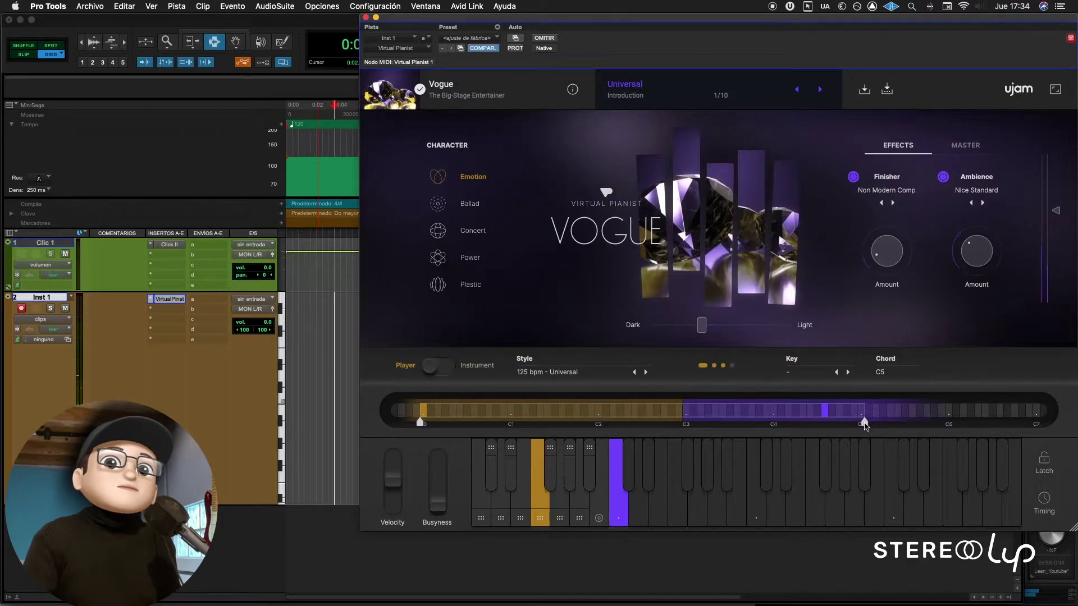
{"action": "left_click_drag", "start_coordinate": [865, 425], "coordinate": [776, 425]}
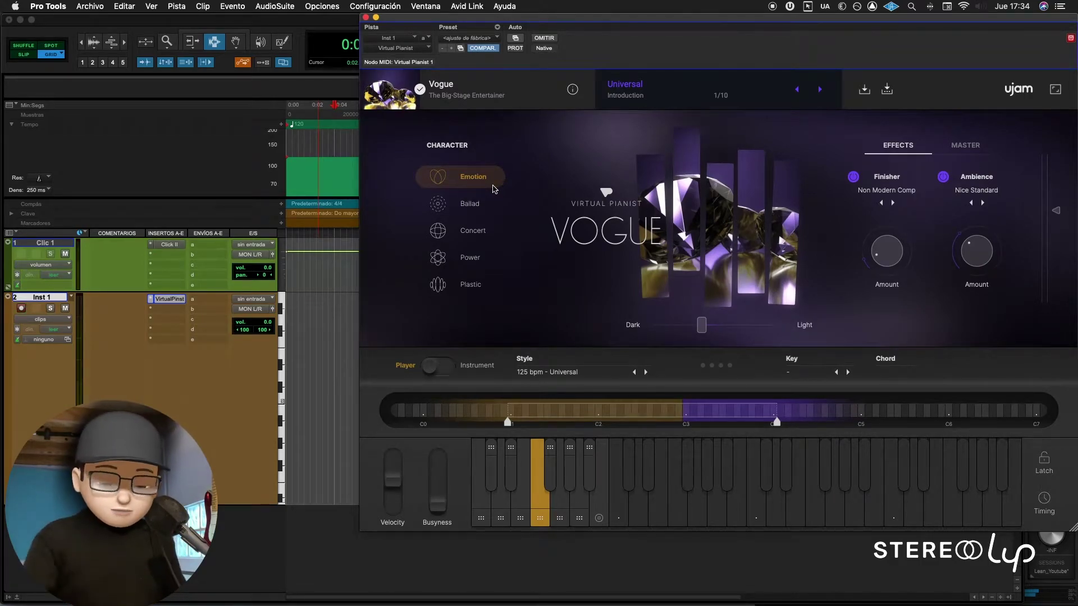
Audition the Ballad, Concert and Power characters, and settle on Plastic with the tone shifted slightly towards Dark
{"action": "left_click", "coordinate": [490, 202]}
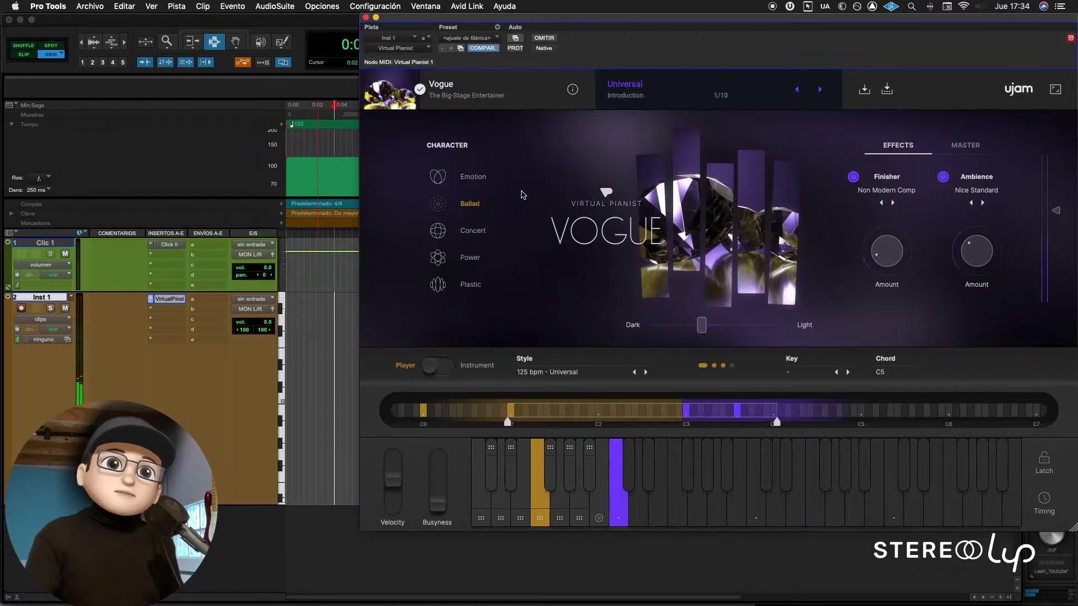
{"action": "left_click", "coordinate": [484, 238]}
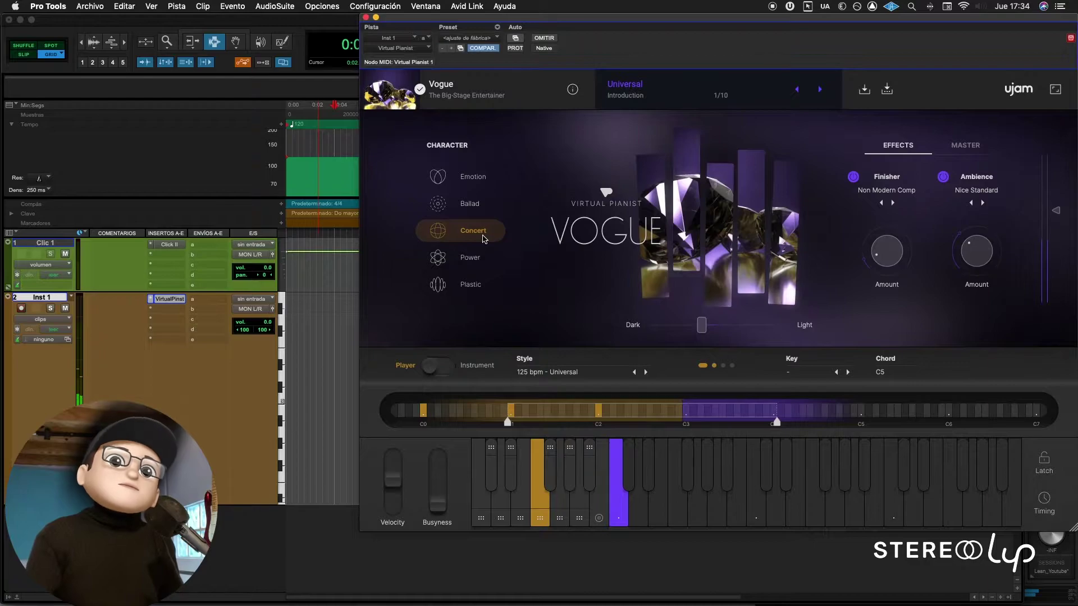
{"action": "left_click", "coordinate": [480, 263]}
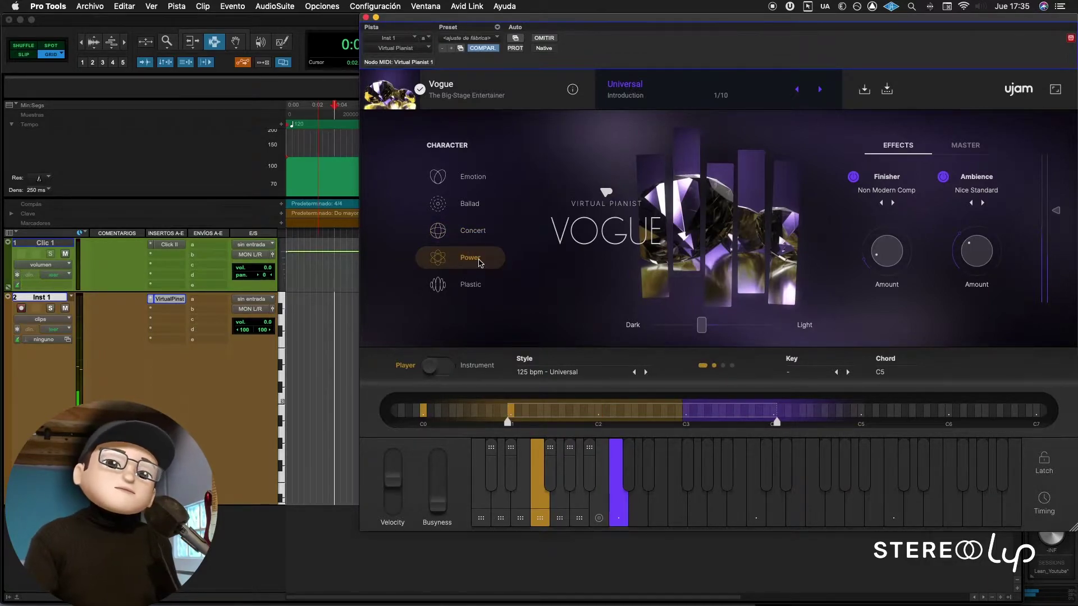
{"action": "left_click", "coordinate": [470, 285]}
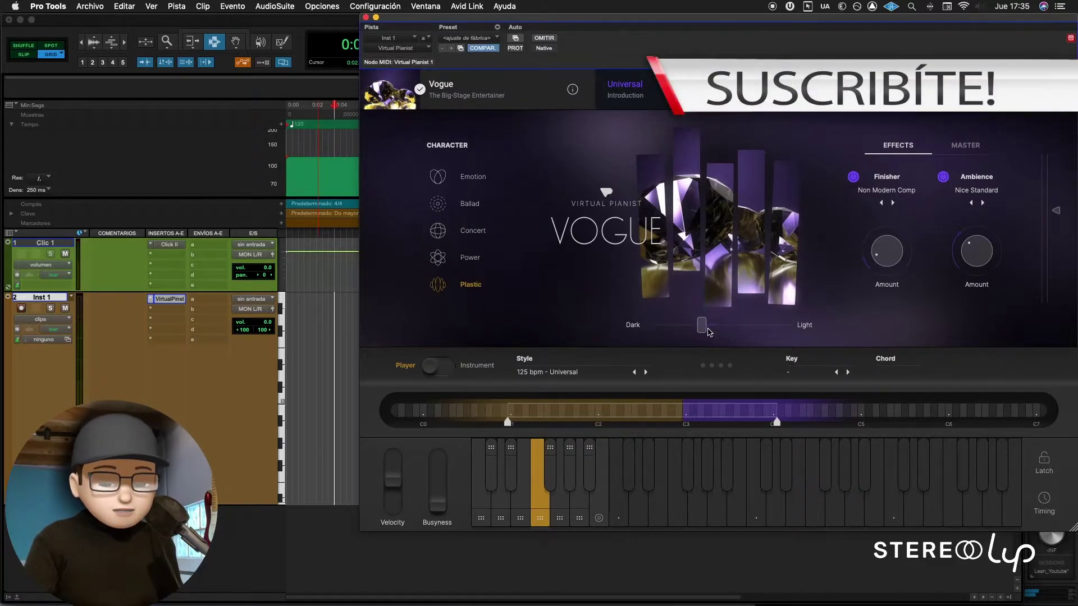
{"action": "mouse_move", "coordinate": [702, 327]}
{"action": "left_mouse_down"}
{"action": "mouse_move", "coordinate": [642, 336]}
{"action": "mouse_move", "coordinate": [791, 337]}
{"action": "mouse_move", "coordinate": [702, 333]}
{"action": "mouse_move", "coordinate": [683, 321]}
{"action": "mouse_move", "coordinate": [700, 327]}
{"action": "left_mouse_up"}
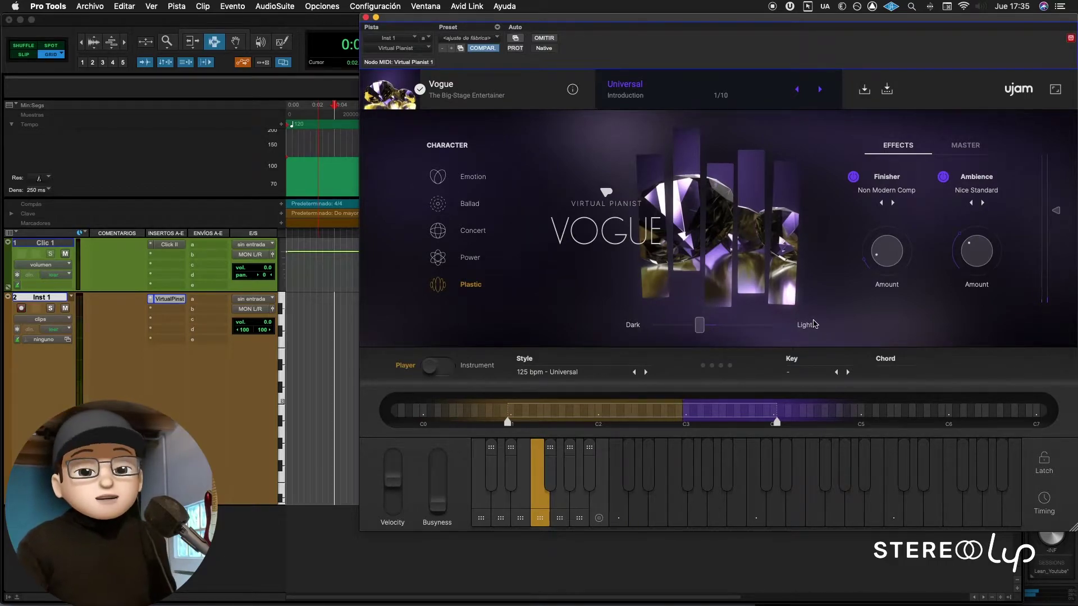
Turn off the Ambience and Finisher effects to hear the piano dry
{"action": "left_click_drag", "start_coordinate": [819, 18], "coordinate": [738, 19]}
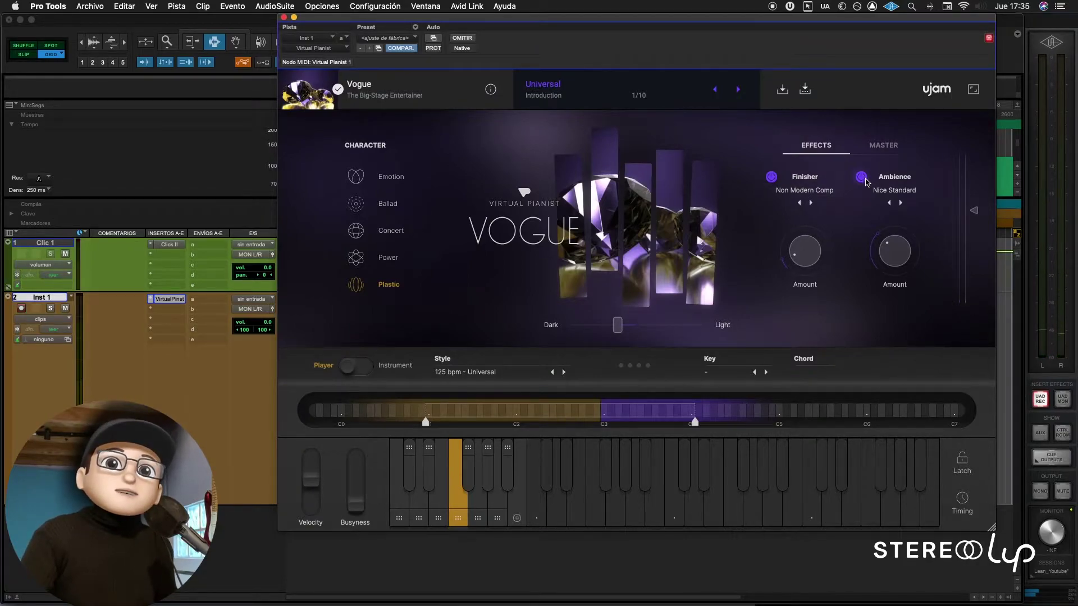
{"action": "left_click", "coordinate": [864, 179]}
{"action": "left_click", "coordinate": [770, 177]}
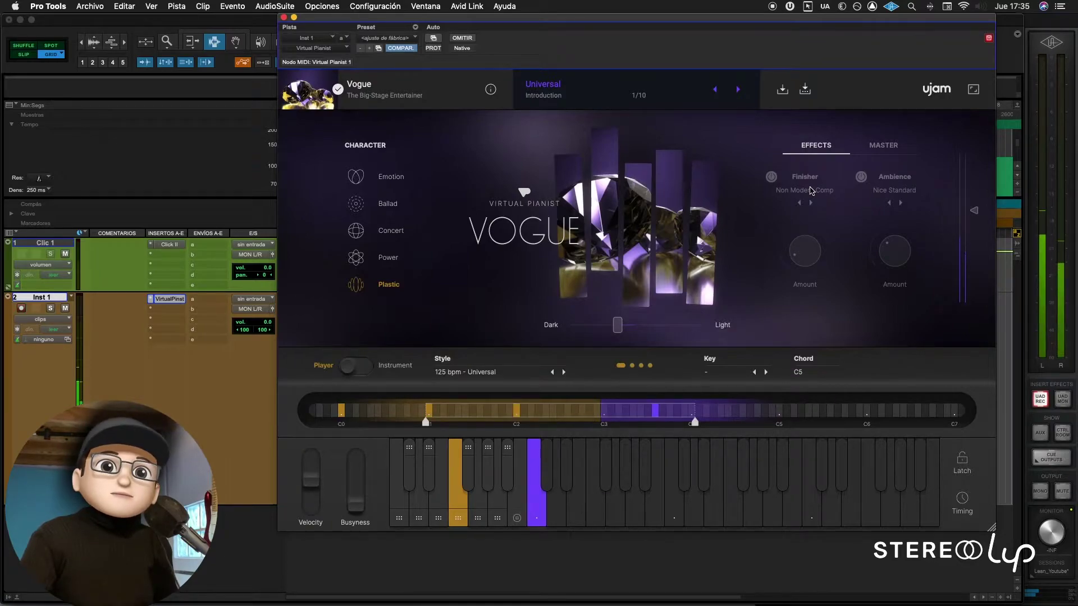
Turn the Finisher back on with the Tony Chorus preset from the Color category and raise its Amount
{"action": "left_click", "coordinate": [770, 178]}
{"action": "left_click", "coordinate": [809, 194]}
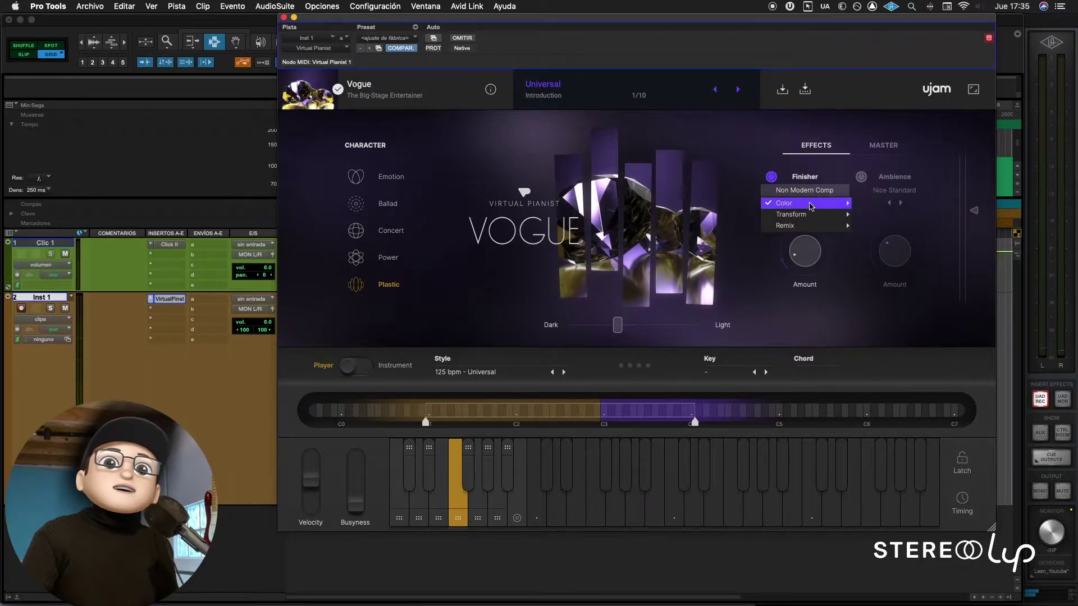
{"action": "mouse_move", "coordinate": [801, 230]}
{"action": "mouse_move", "coordinate": [818, 205]}
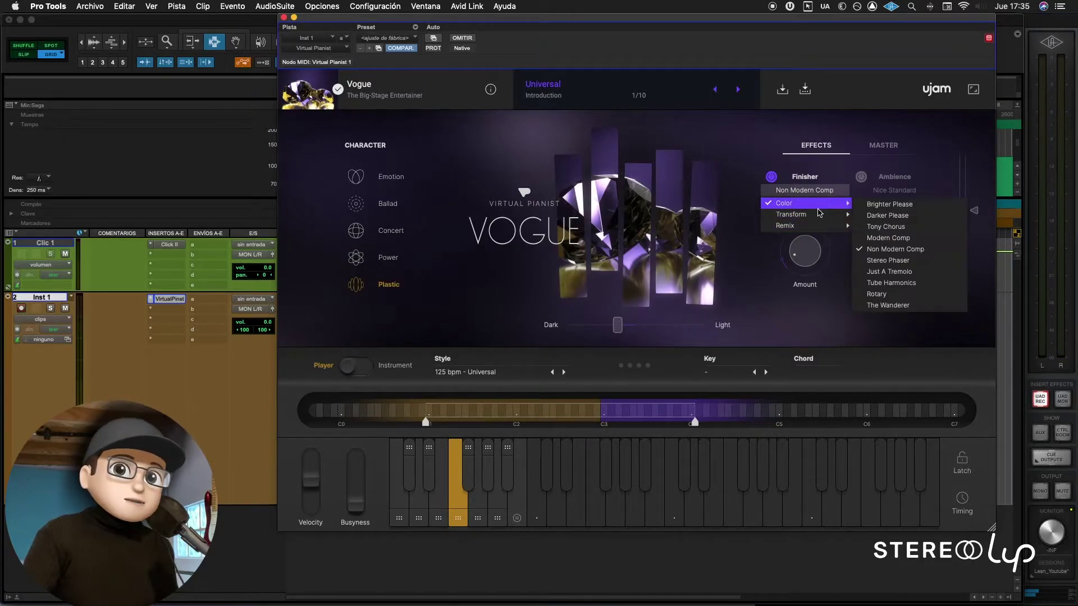
{"action": "left_click", "coordinate": [912, 227]}
{"action": "left_click_drag", "start_coordinate": [811, 219], "coordinate": [818, 163]}
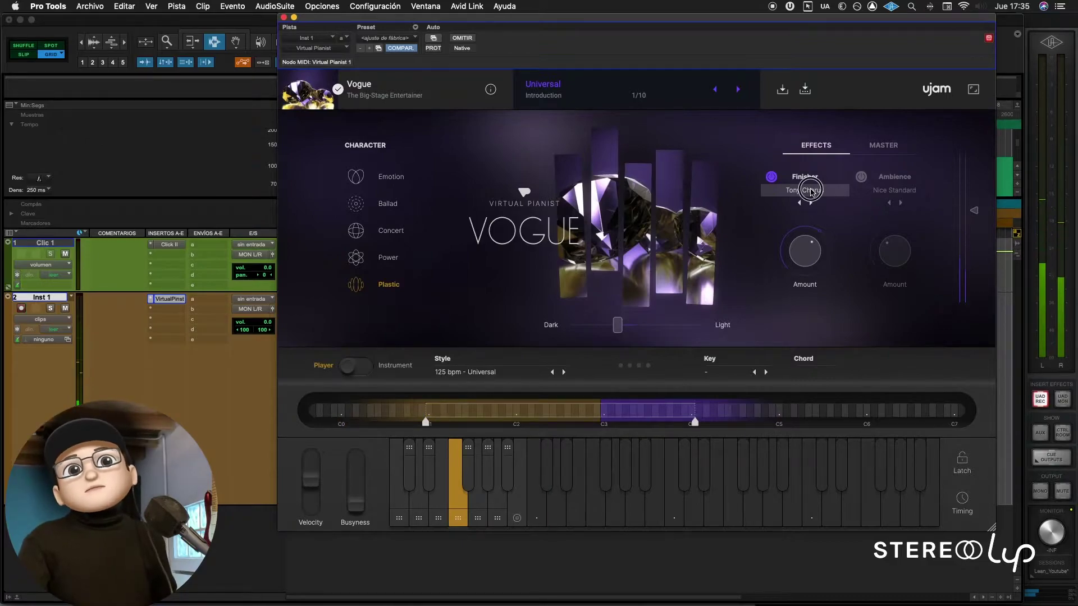
Audition Brighter Please and On The Road in the Finisher with a lower Amount, and switch the Finisher off
{"action": "left_click", "coordinate": [811, 192]}
{"action": "mouse_move", "coordinate": [808, 204]}
{"action": "left_click", "coordinate": [876, 205]}
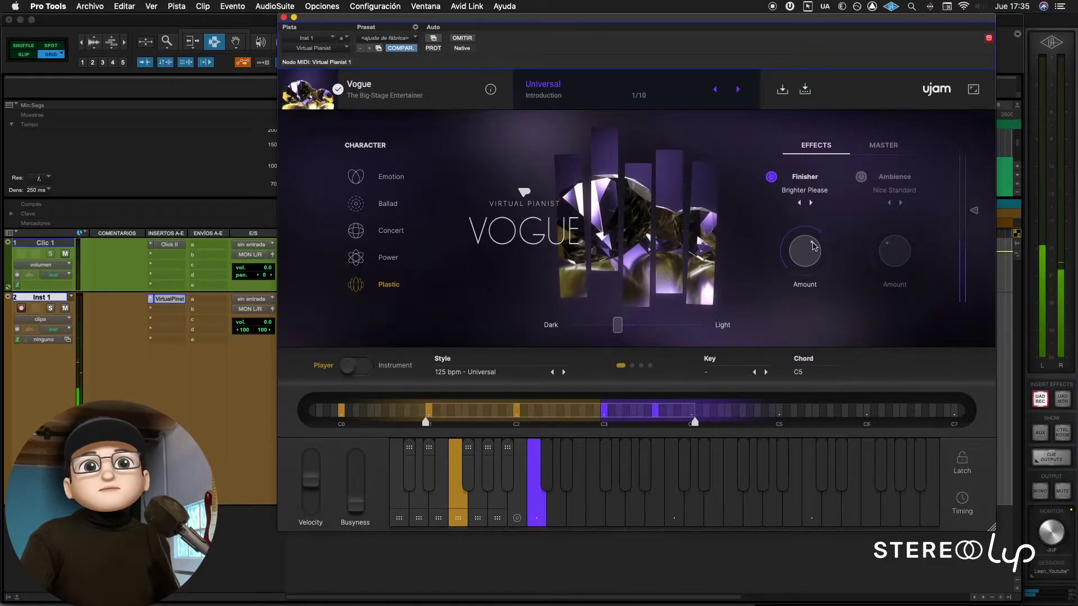
{"action": "left_click", "coordinate": [808, 191]}
{"action": "mouse_move", "coordinate": [808, 210]}
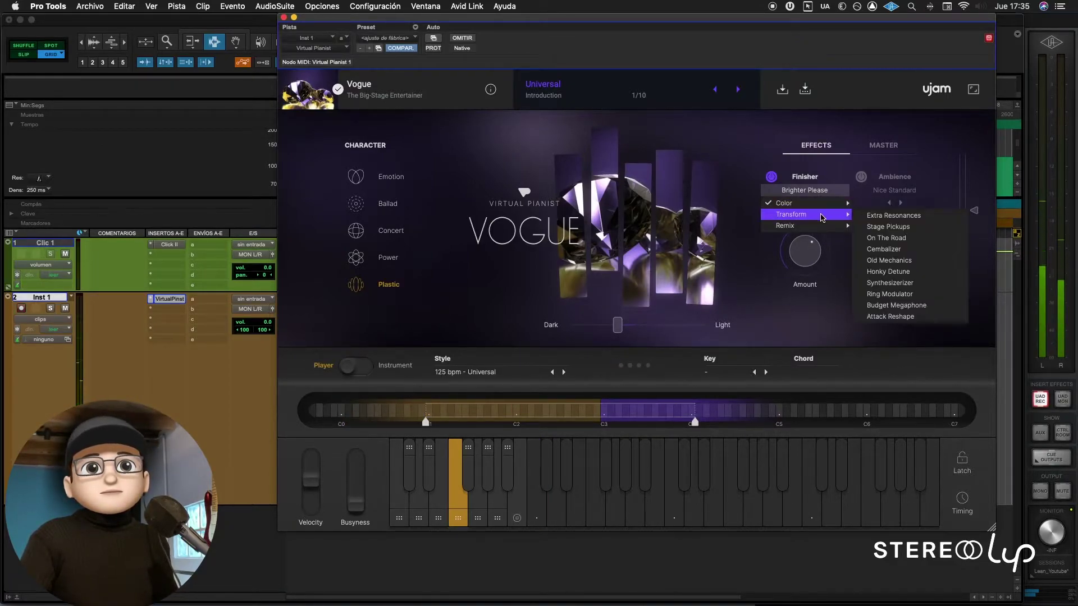
{"action": "left_click", "coordinate": [883, 231]}
{"action": "left_click_drag", "start_coordinate": [814, 212], "coordinate": [818, 296]}
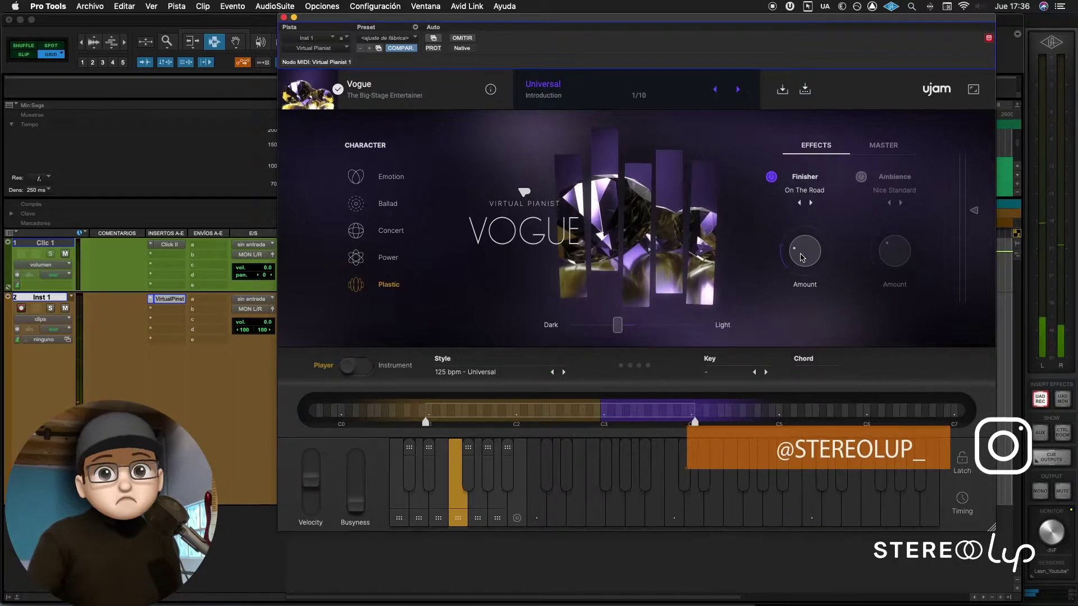
{"action": "left_click", "coordinate": [771, 177]}
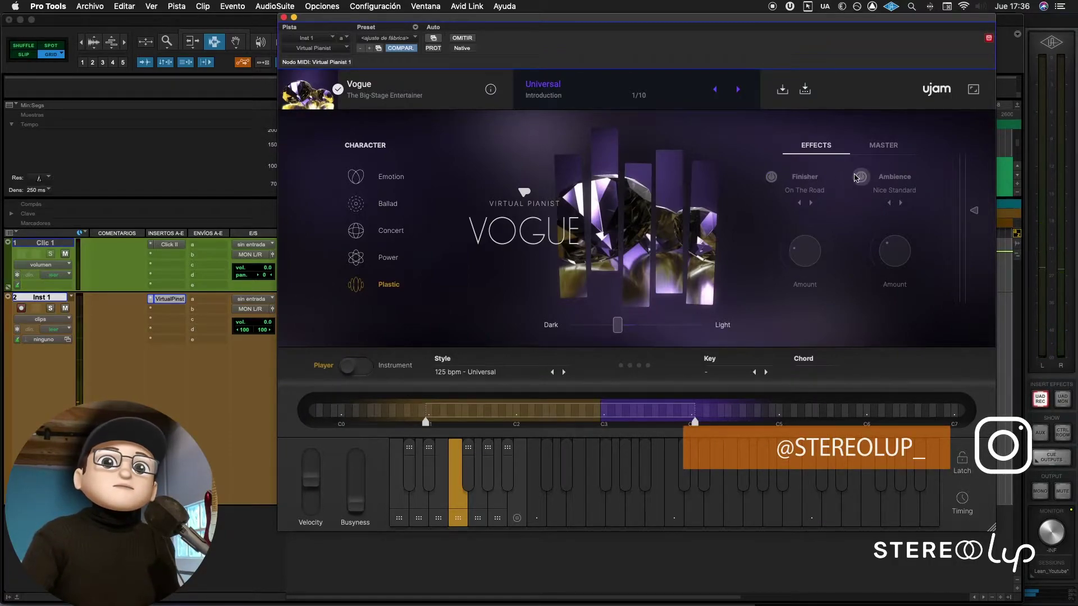
Turn on the Ambience effect, browse its preset categories and raise its Amount
{"action": "left_click", "coordinate": [861, 177]}
{"action": "left_click", "coordinate": [897, 190]}
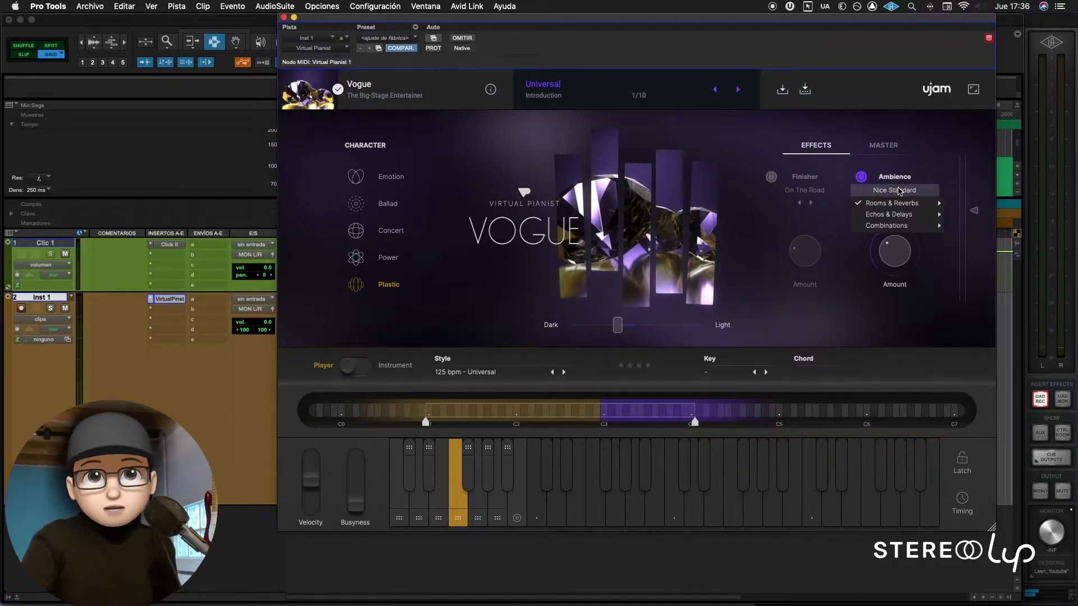
{"action": "mouse_move", "coordinate": [921, 204]}
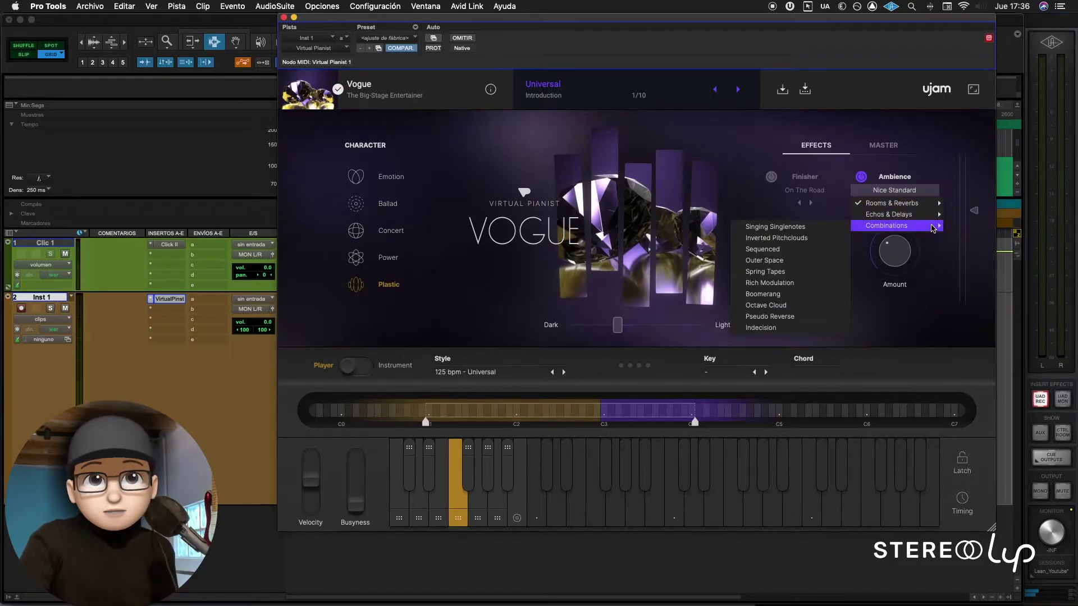
{"action": "left_click", "coordinate": [874, 275]}
{"action": "left_click_drag", "start_coordinate": [888, 254], "coordinate": [896, 217]}
Step through the Ambience presets to Extra Wide with a higher Amount, and switch the effect off
{"action": "left_click", "coordinate": [900, 203]}
{"action": "left_click", "coordinate": [900, 203]}
{"action": "mouse_move", "coordinate": [904, 227]}
{"action": "left_click_drag", "start_coordinate": [895, 240], "coordinate": [900, 218]}
{"action": "left_click", "coordinate": [900, 203]}
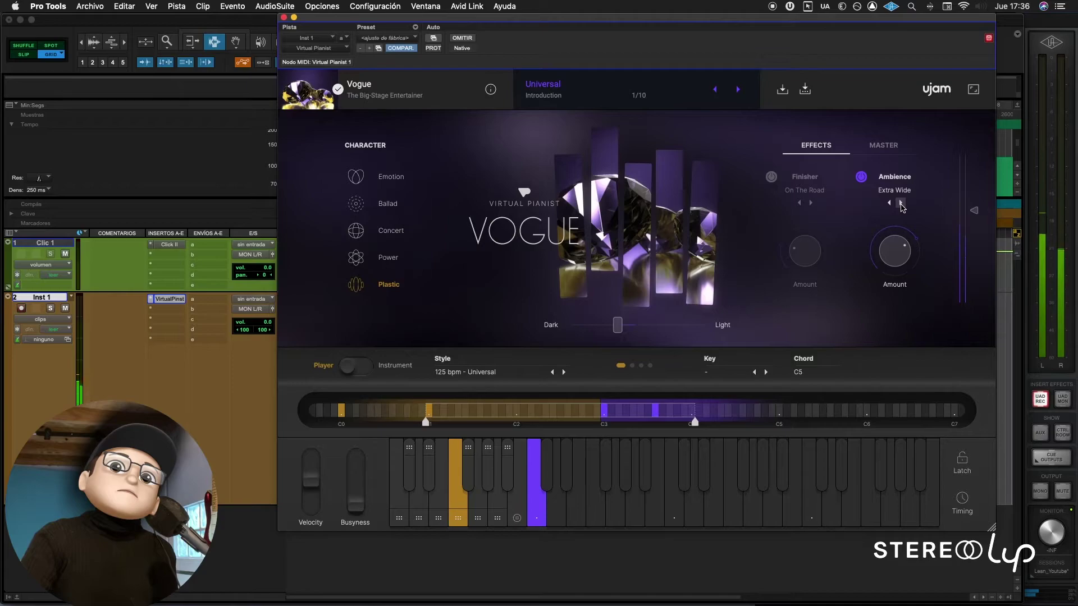
{"action": "left_click", "coordinate": [862, 178]}
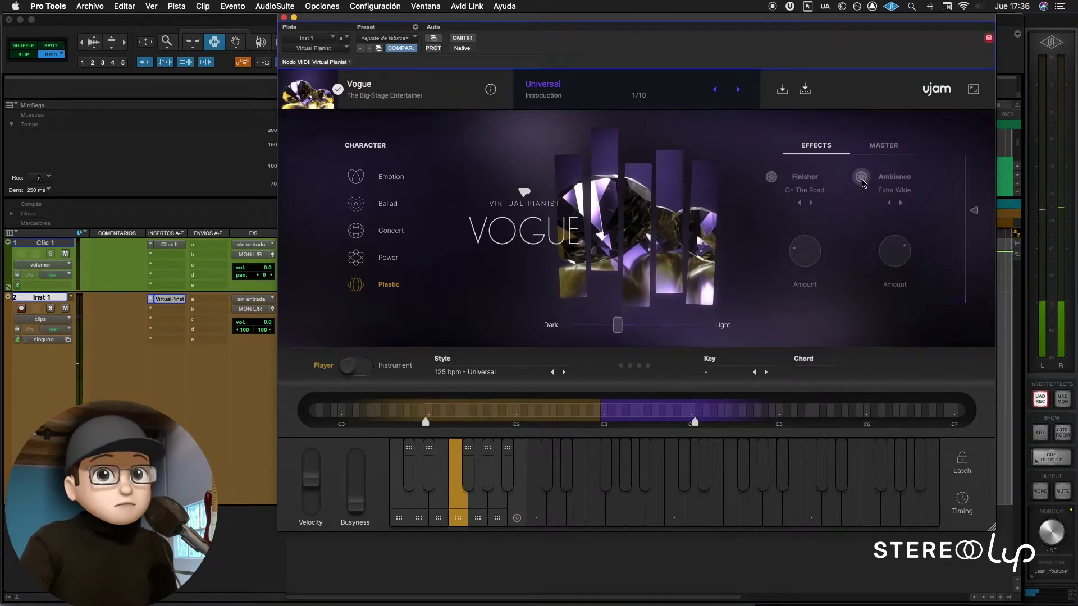
Audition the master Dynamics control by lowering it to minimum and raising it back to maximum
{"action": "left_click", "coordinate": [896, 144]}
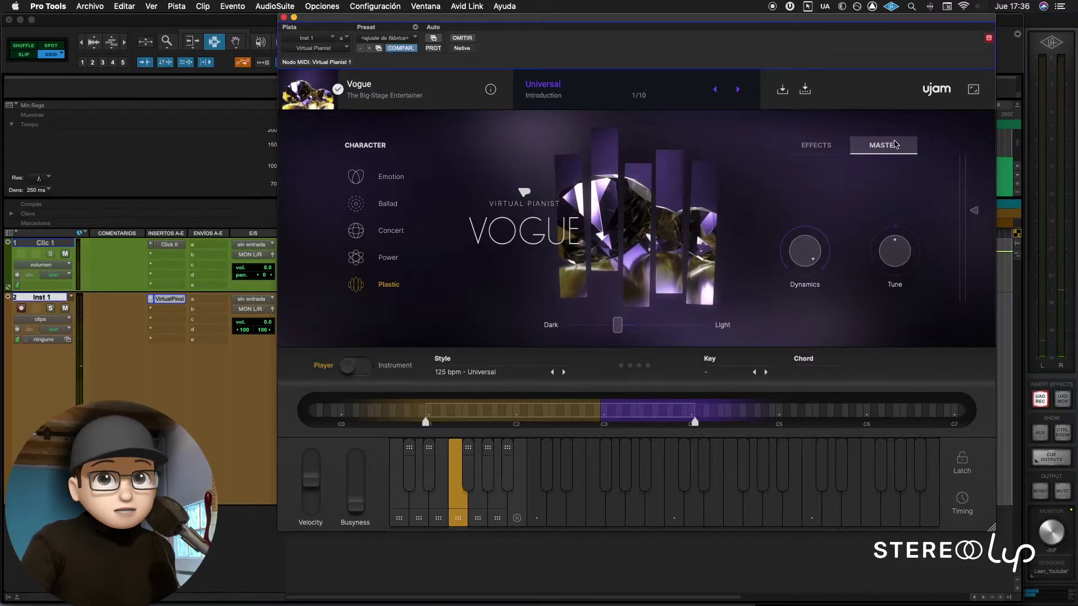
{"action": "left_click_drag", "start_coordinate": [813, 254], "coordinate": [801, 458]}
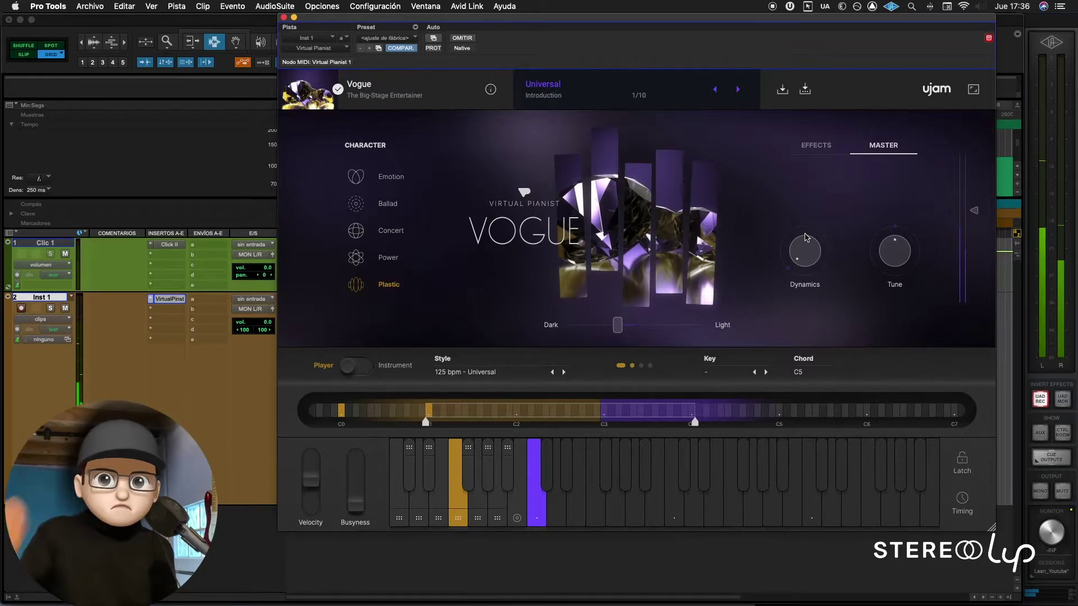
{"action": "left_click_drag", "start_coordinate": [813, 258], "coordinate": [859, 4]}
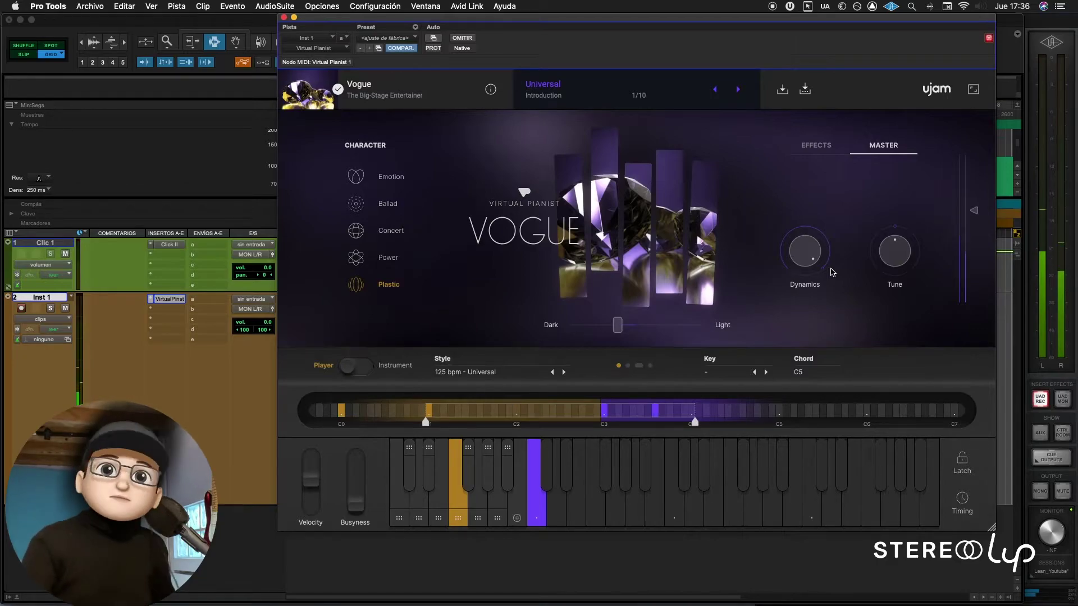
Inspect the master Tune control and the list of available keys without choosing one
{"action": "mouse_move", "coordinate": [895, 253]}
{"action": "left_mouse_down"}
{"action": "mouse_move", "coordinate": [884, 329]}
{"action": "mouse_move", "coordinate": [908, 167]}
{"action": "mouse_move", "coordinate": [902, 261]}
{"action": "left_mouse_up"}
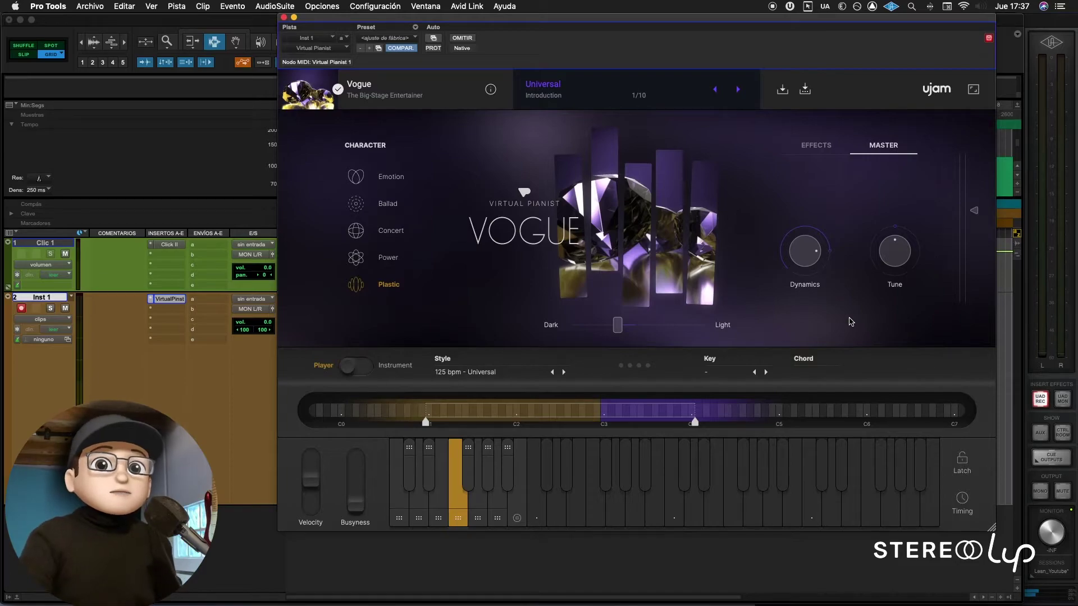
{"action": "left_click", "coordinate": [740, 372]}
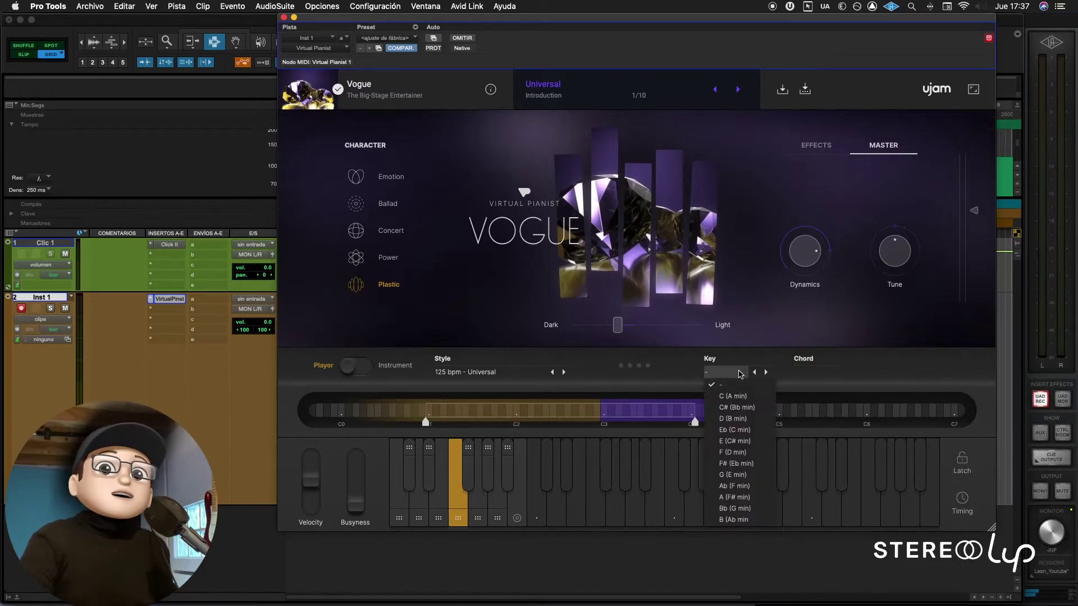
{"action": "left_click", "coordinate": [835, 374]}
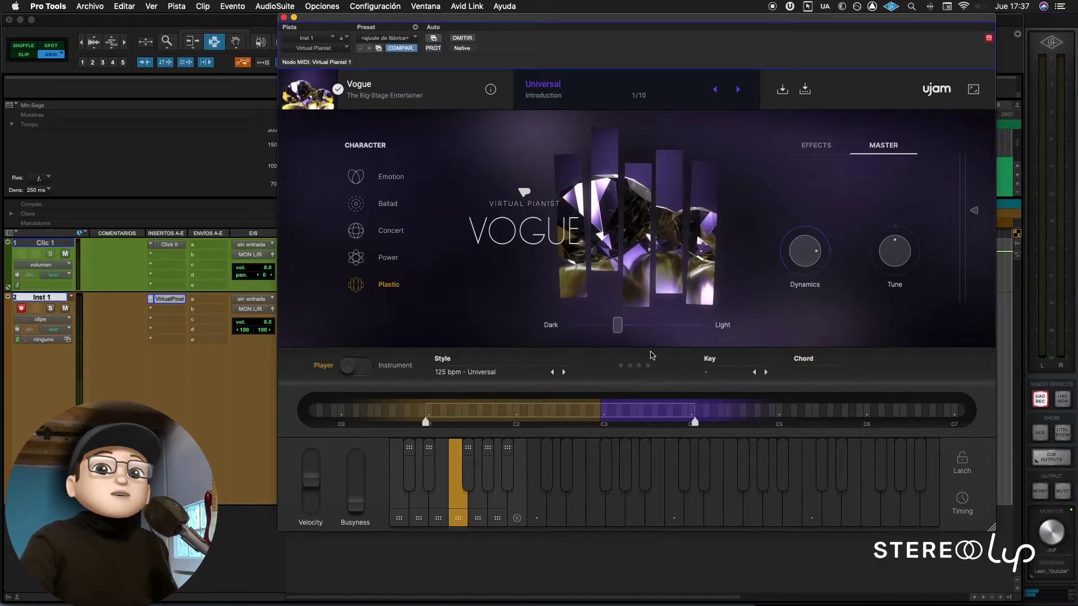
Show the timing settings, audition the Double and Half speeds, and return Speed to Normal
{"action": "left_click", "coordinate": [961, 501]}
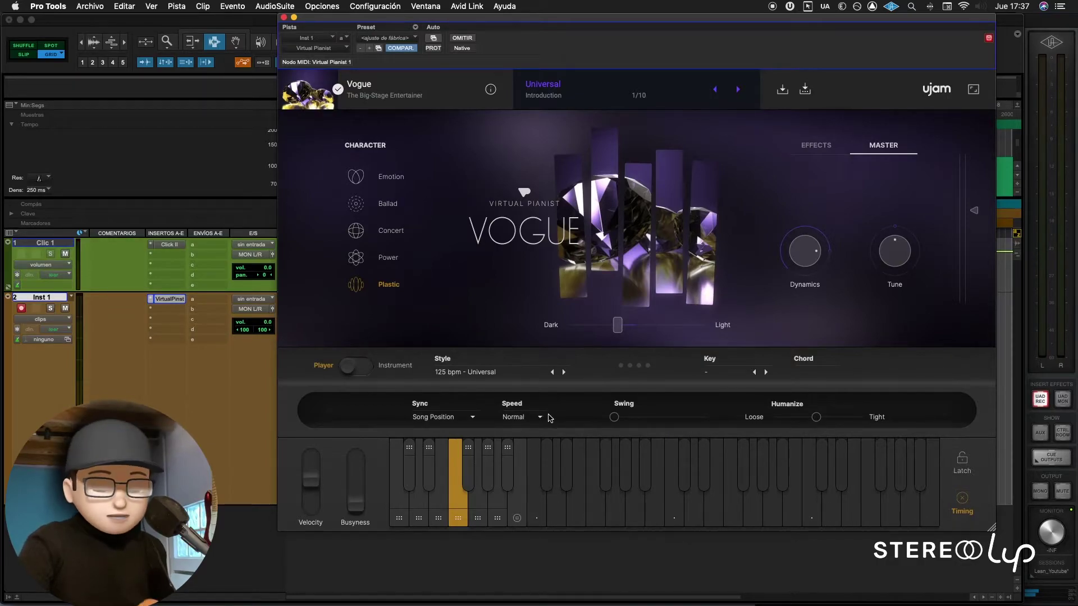
{"action": "left_click", "coordinate": [538, 417]}
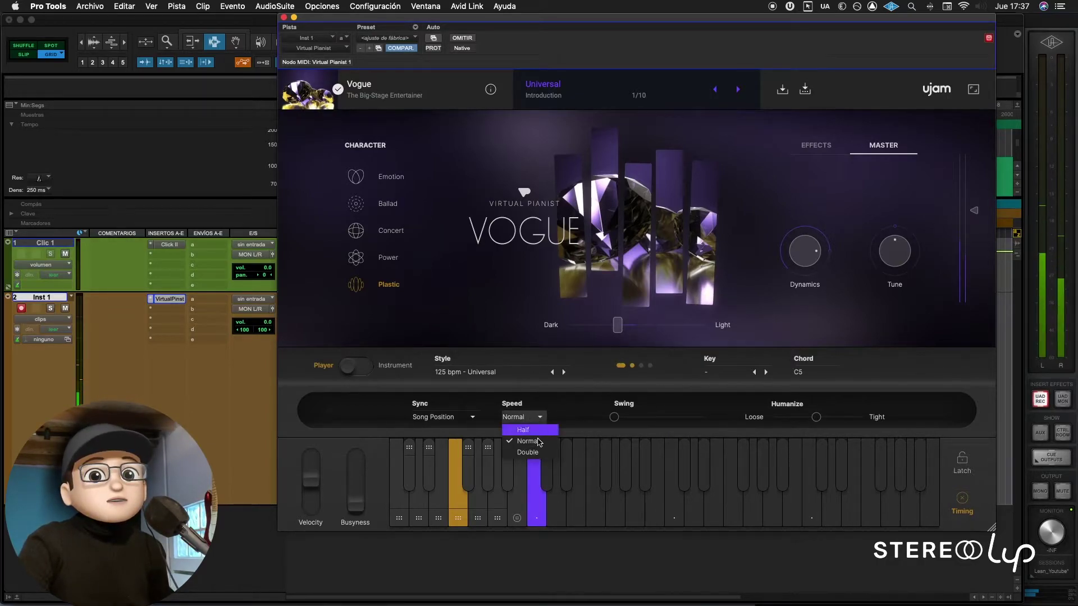
{"action": "left_click", "coordinate": [547, 457]}
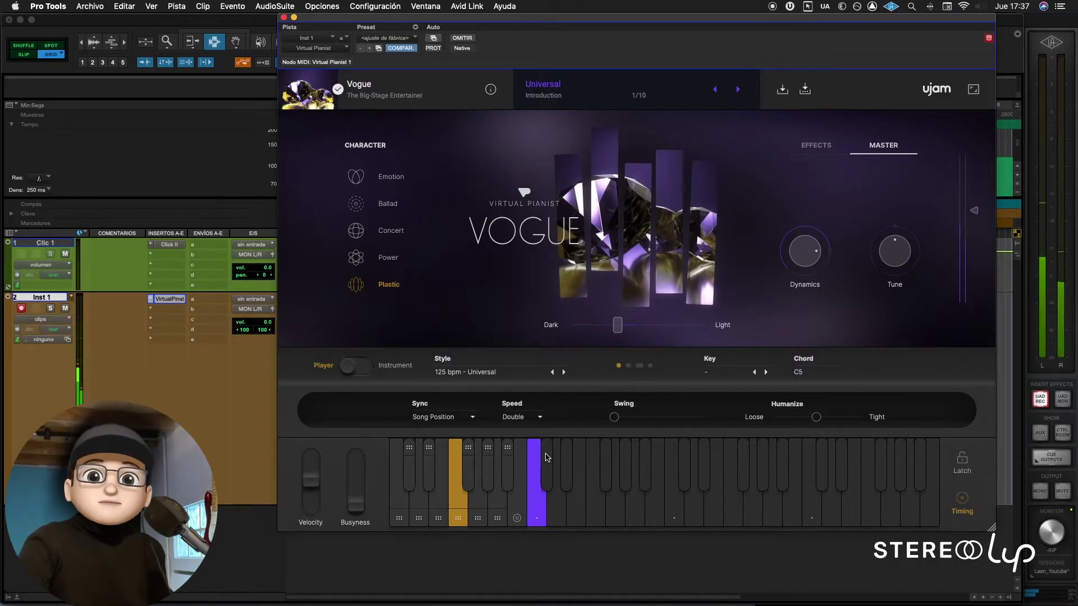
{"action": "left_click", "coordinate": [536, 420]}
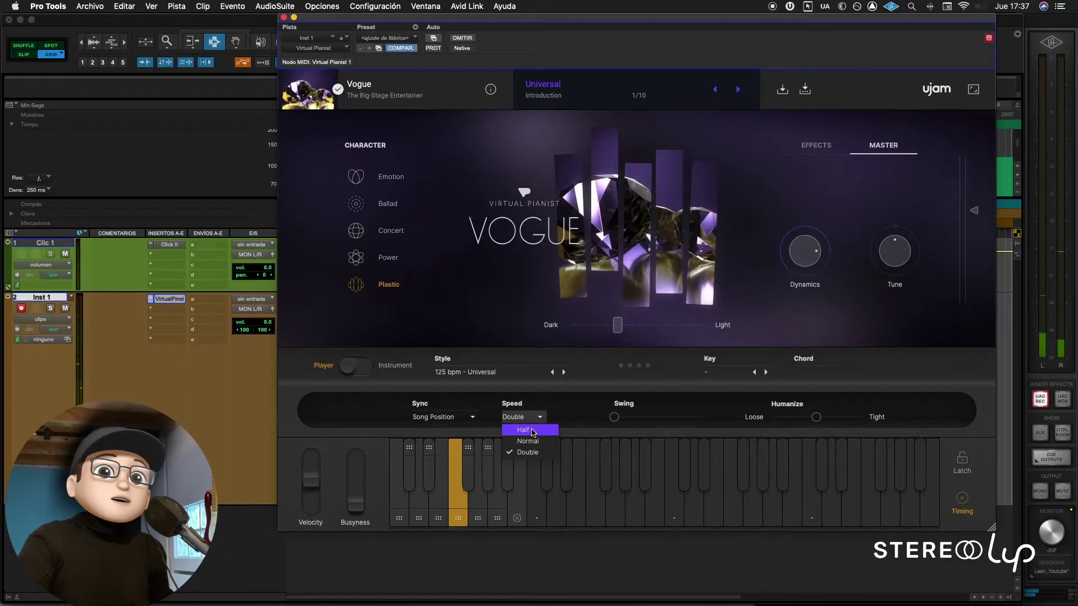
{"action": "left_click", "coordinate": [533, 431]}
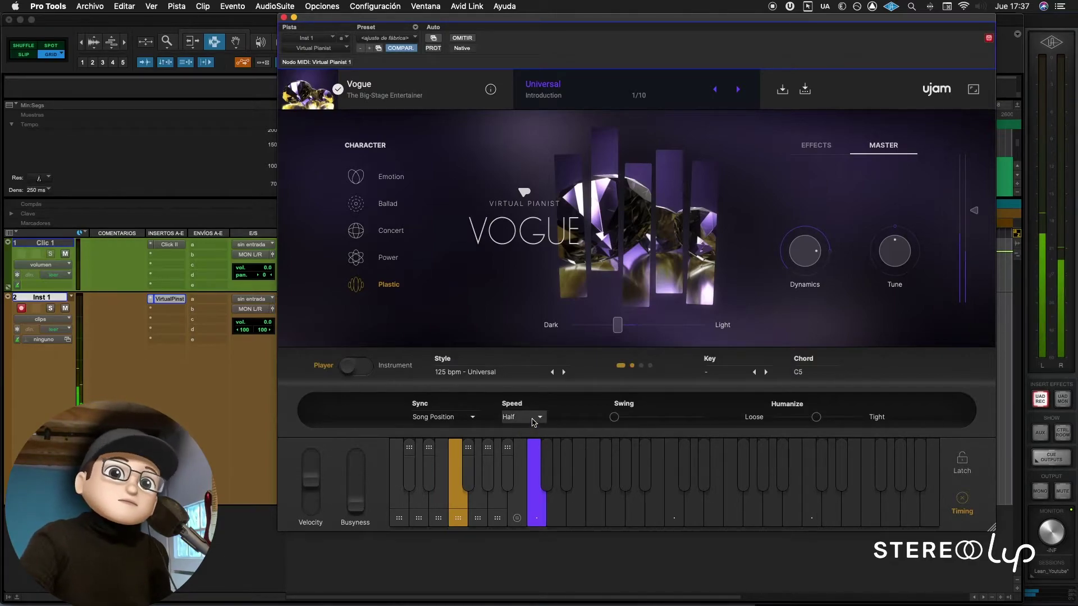
{"action": "left_click", "coordinate": [534, 419]}
{"action": "left_click", "coordinate": [531, 443]}
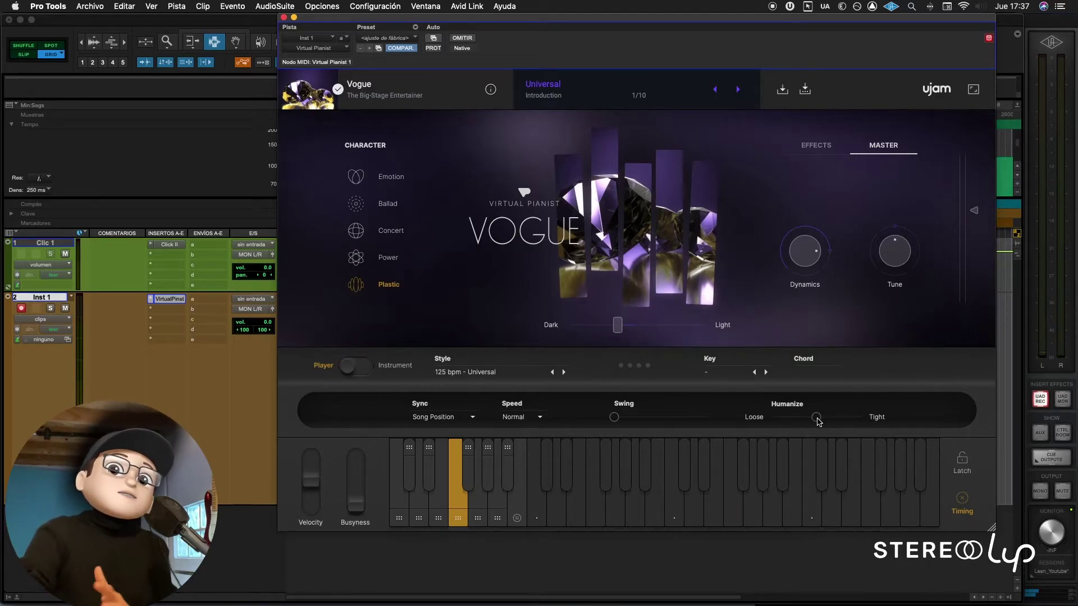
Examine the Humanize control and the Sync options, keep Song Position, and hide the timing settings
{"action": "mouse_move", "coordinate": [816, 422]}
{"action": "left_mouse_down"}
{"action": "mouse_move", "coordinate": [798, 422]}
{"action": "mouse_move", "coordinate": [845, 417]}
{"action": "mouse_move", "coordinate": [835, 421]}
{"action": "left_mouse_up"}
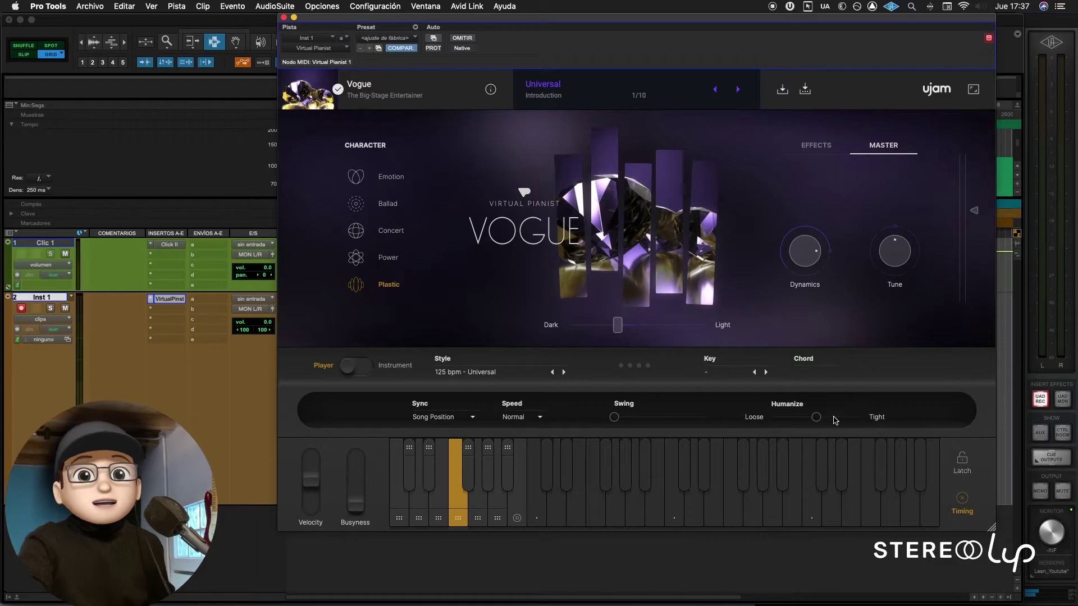
{"action": "left_click", "coordinate": [445, 417]}
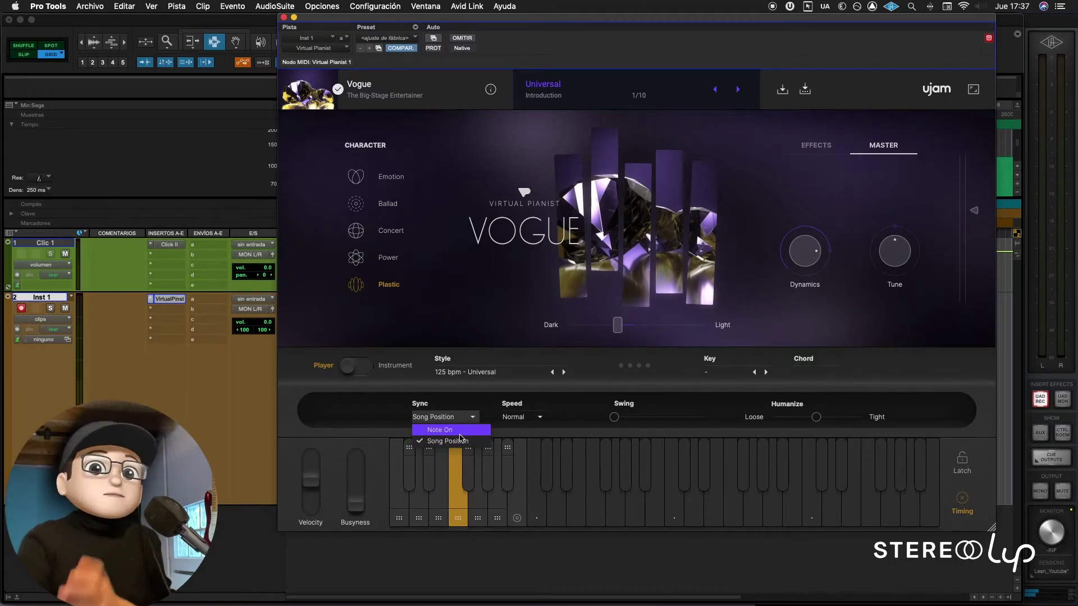
{"action": "left_click", "coordinate": [506, 407]}
{"action": "left_click", "coordinate": [954, 499]}
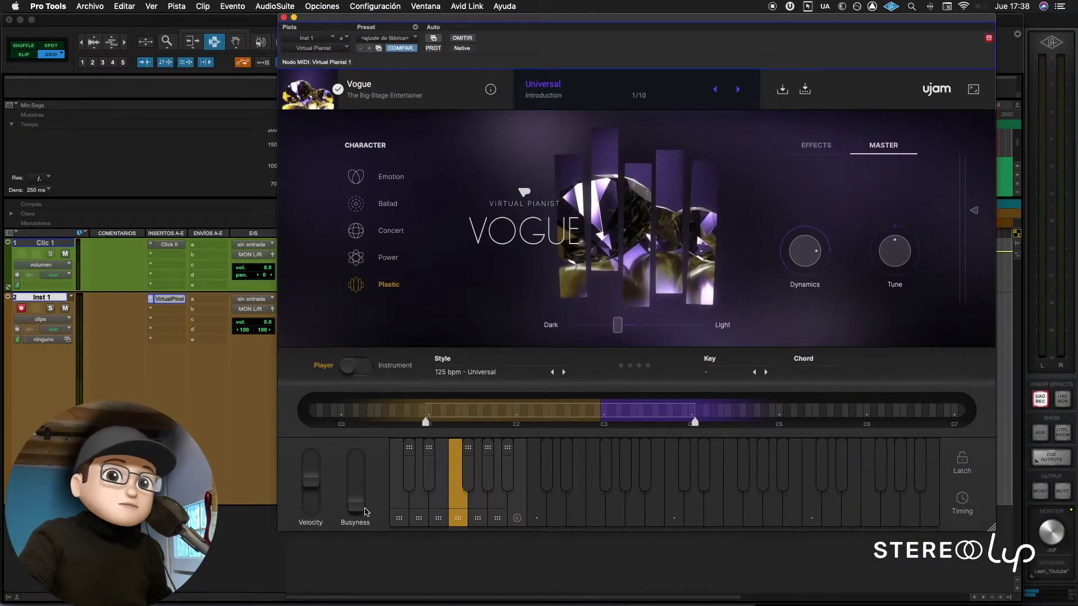
Audition Busyness at its maximum and at lower levels, and switch the character to Emotion and on to Ballad
{"action": "left_click_drag", "start_coordinate": [355, 507], "coordinate": [359, 423]}
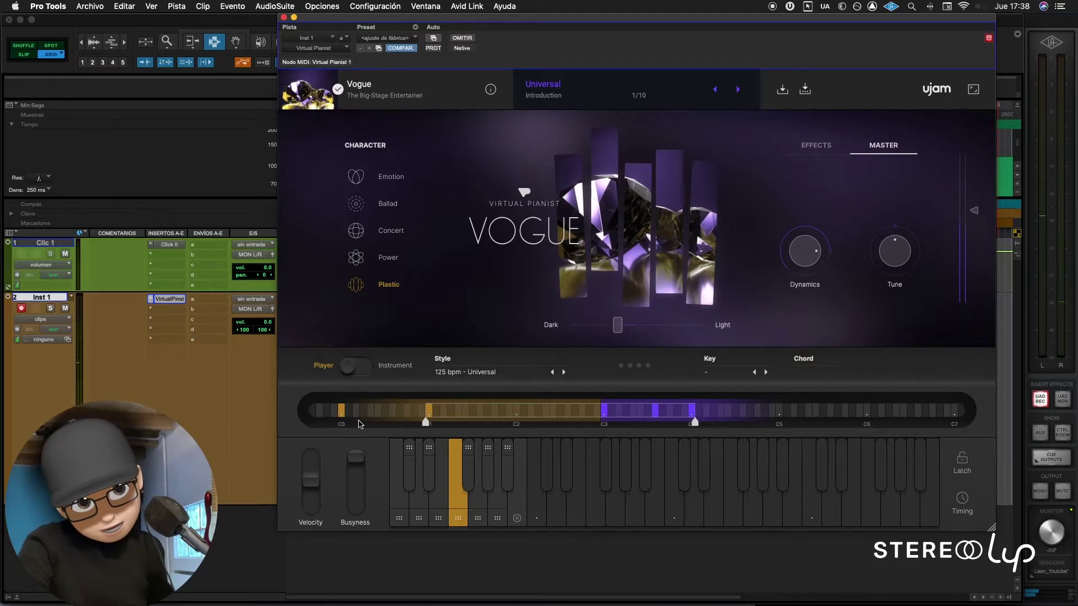
{"action": "left_click_drag", "start_coordinate": [353, 469], "coordinate": [355, 499]}
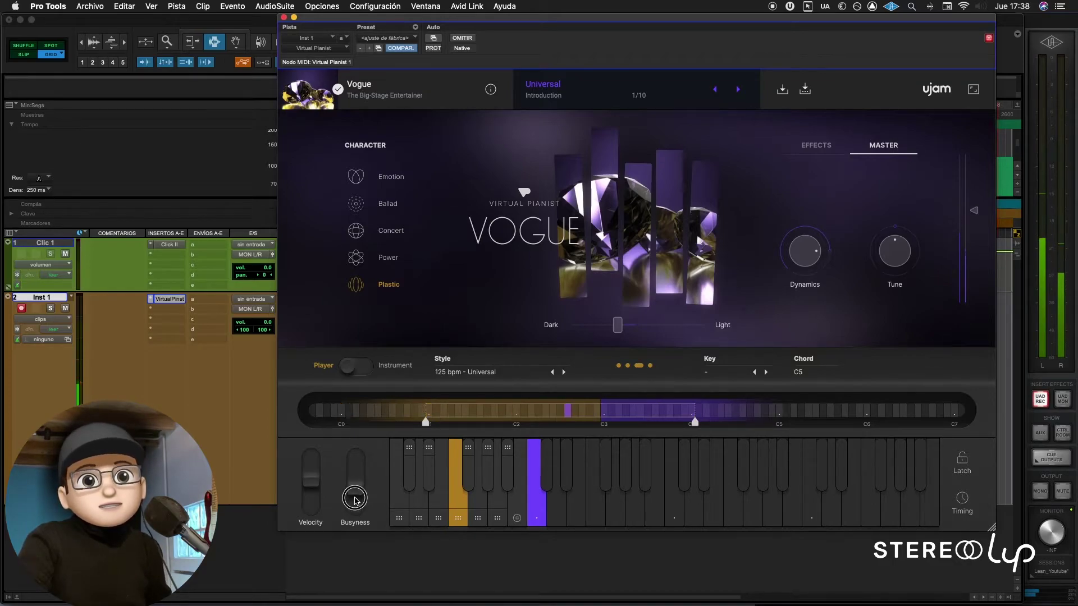
{"action": "left_click", "coordinate": [393, 177]}
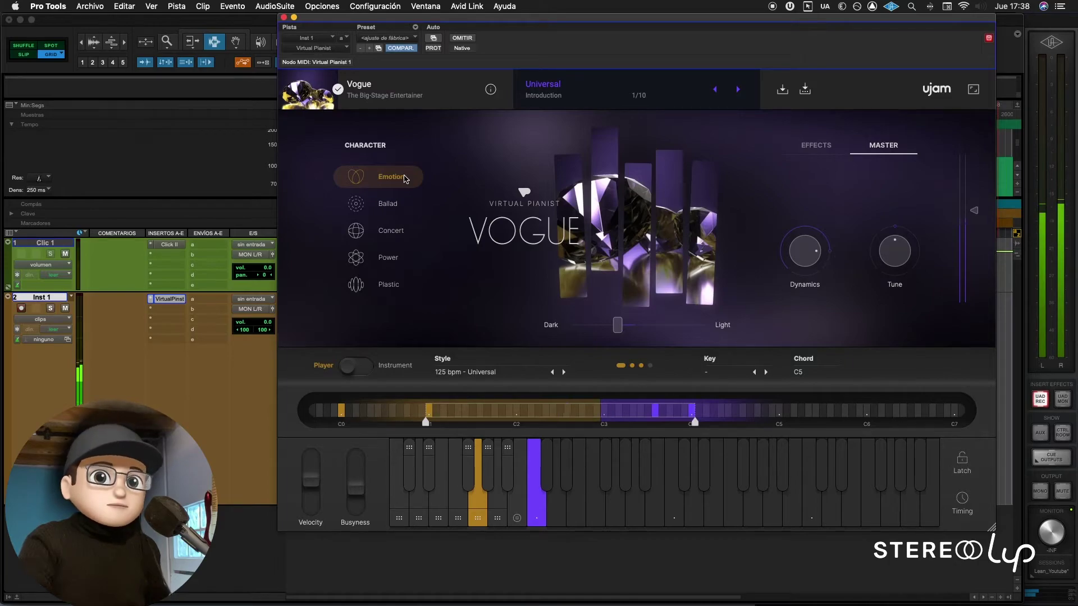
{"action": "left_click", "coordinate": [387, 199]}
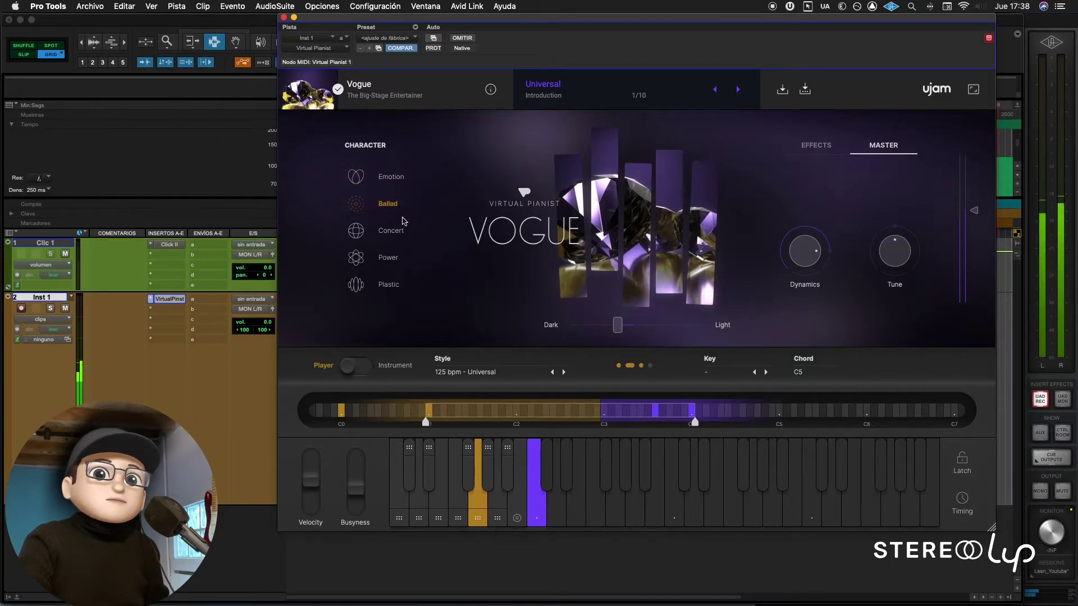
{"action": "left_click_drag", "start_coordinate": [352, 488], "coordinate": [351, 529]}
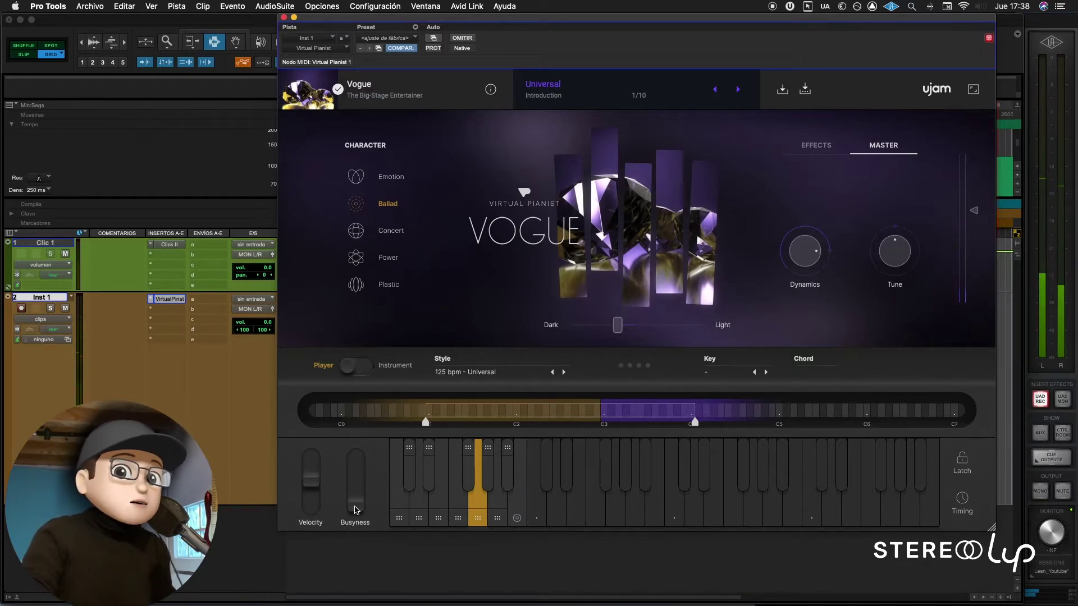
Audition the playing range with its upper limit at C6 and C5 while varying Busyness, and return the limit to C4
{"action": "left_click_drag", "start_coordinate": [354, 512], "coordinate": [356, 440]}
{"action": "left_click_drag", "start_coordinate": [693, 424], "coordinate": [869, 422]}
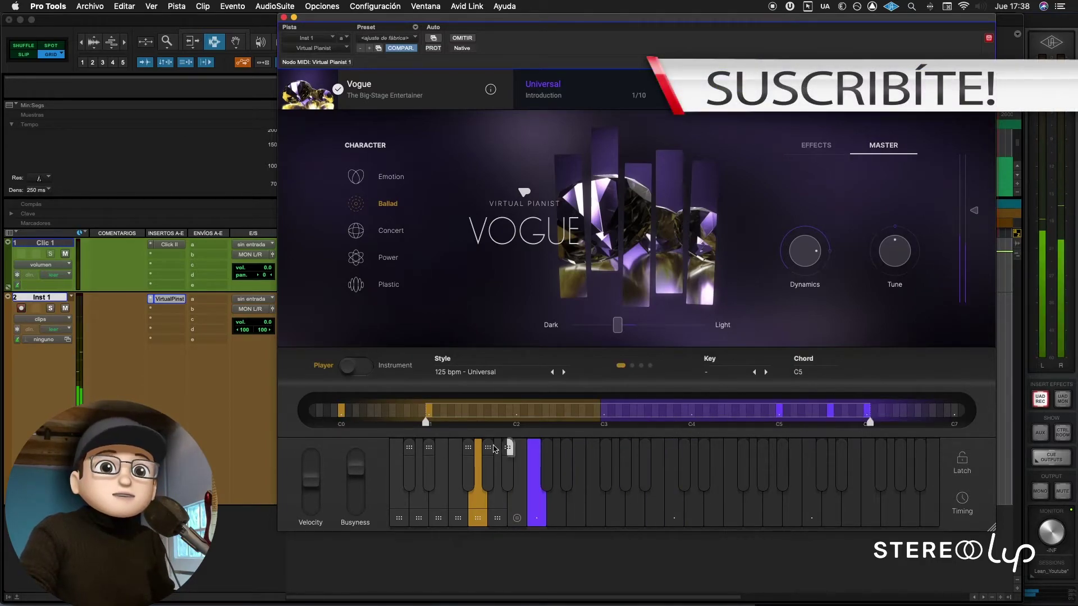
{"action": "left_click_drag", "start_coordinate": [357, 470], "coordinate": [348, 555]}
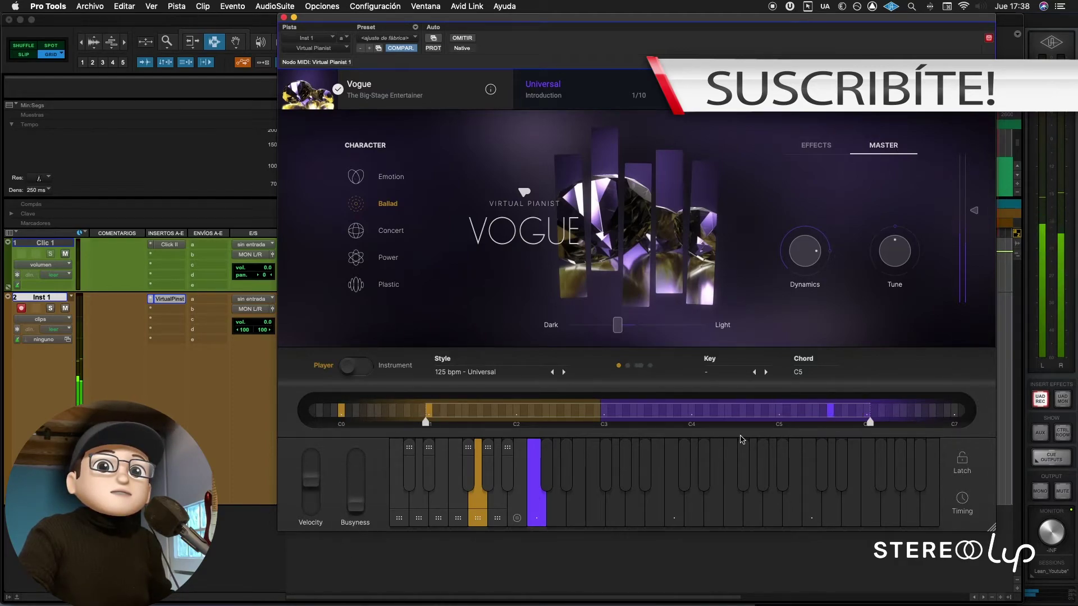
{"action": "left_click_drag", "start_coordinate": [870, 422], "coordinate": [782, 422]}
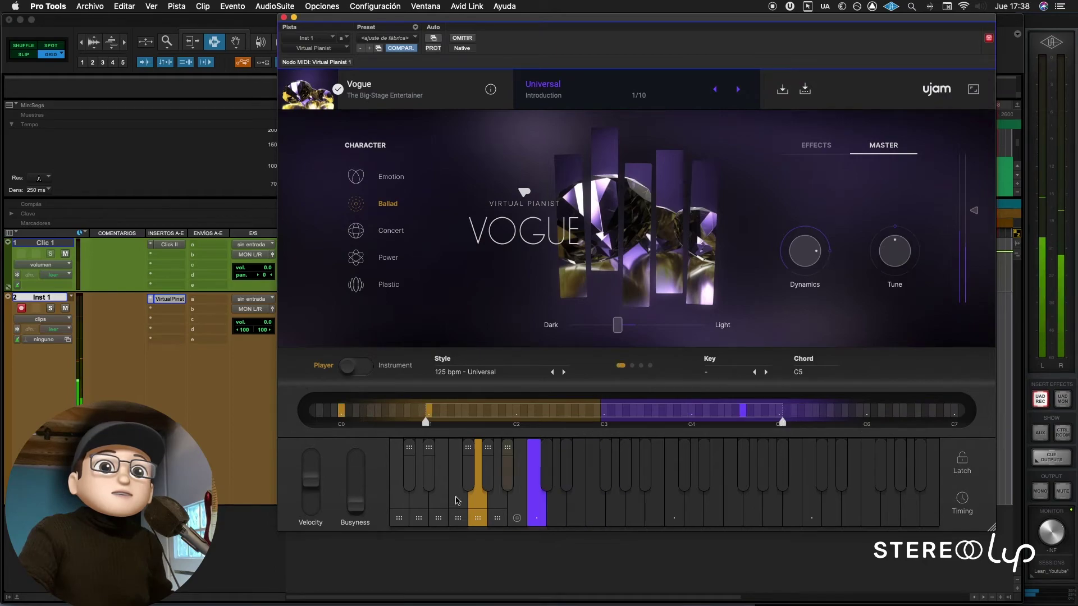
{"action": "left_click_drag", "start_coordinate": [359, 509], "coordinate": [358, 464]}
{"action": "left_click_drag", "start_coordinate": [782, 422], "coordinate": [695, 422]}
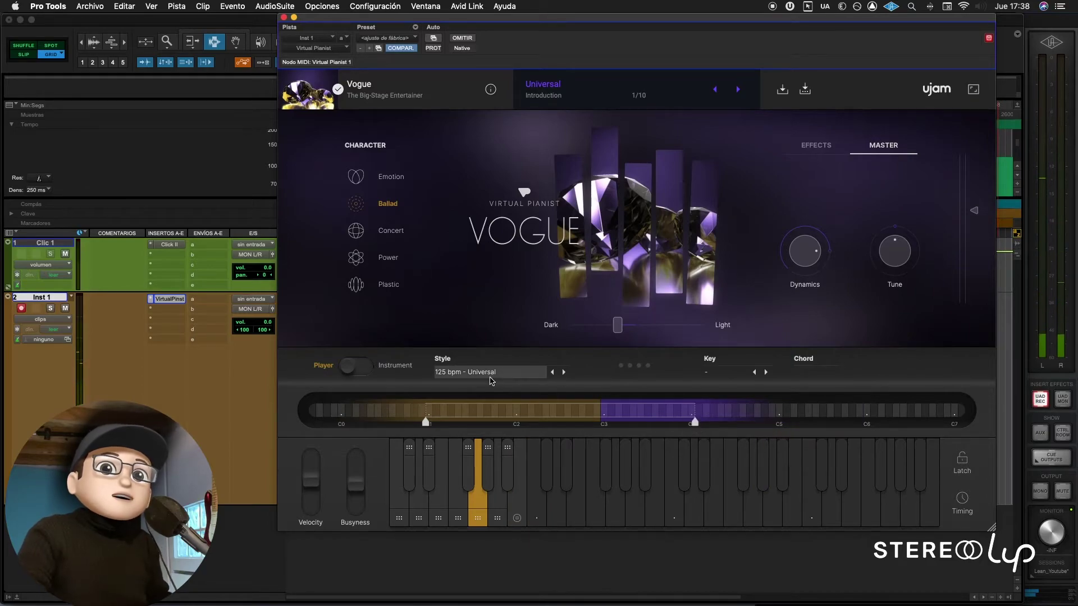
Open the preset browser and audition the Introduction presets one after another from A Light In Sight to Barely Used Footage
{"action": "left_click", "coordinate": [638, 99]}
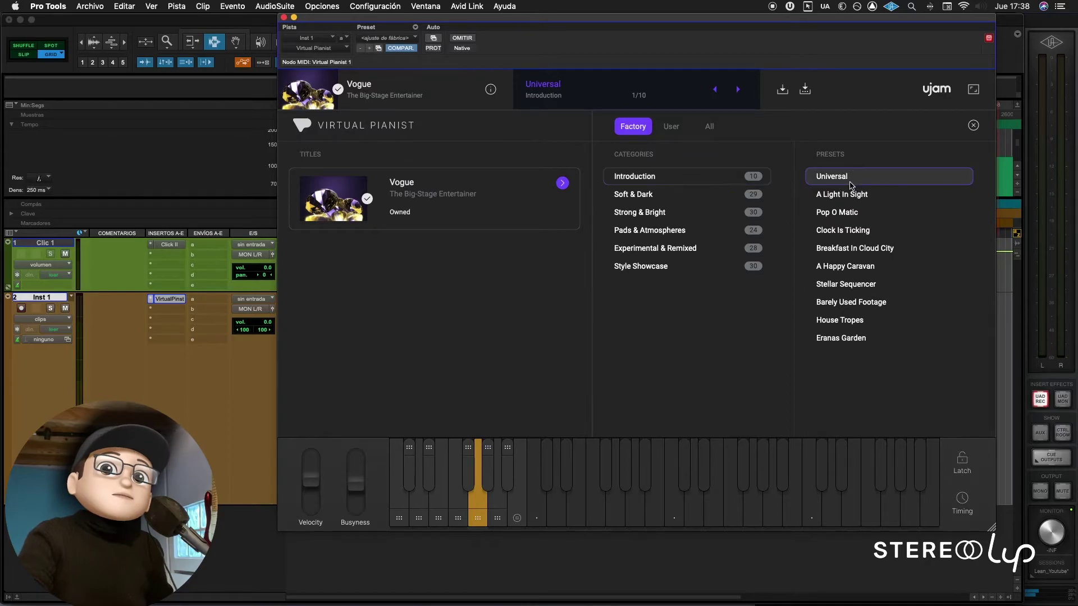
{"action": "left_click", "coordinate": [876, 196]}
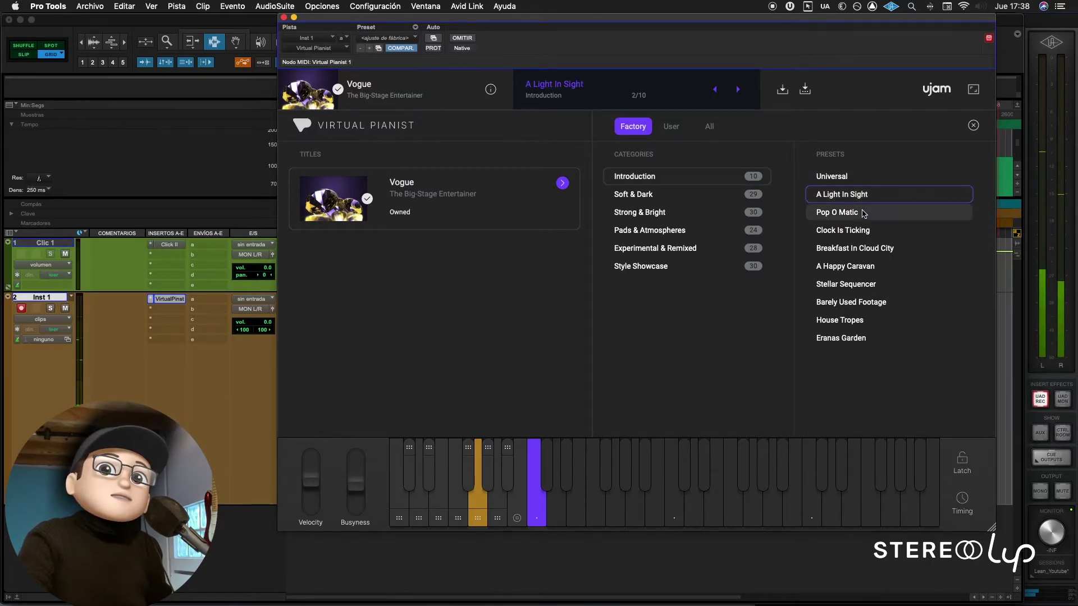
{"action": "left_click", "coordinate": [861, 216]}
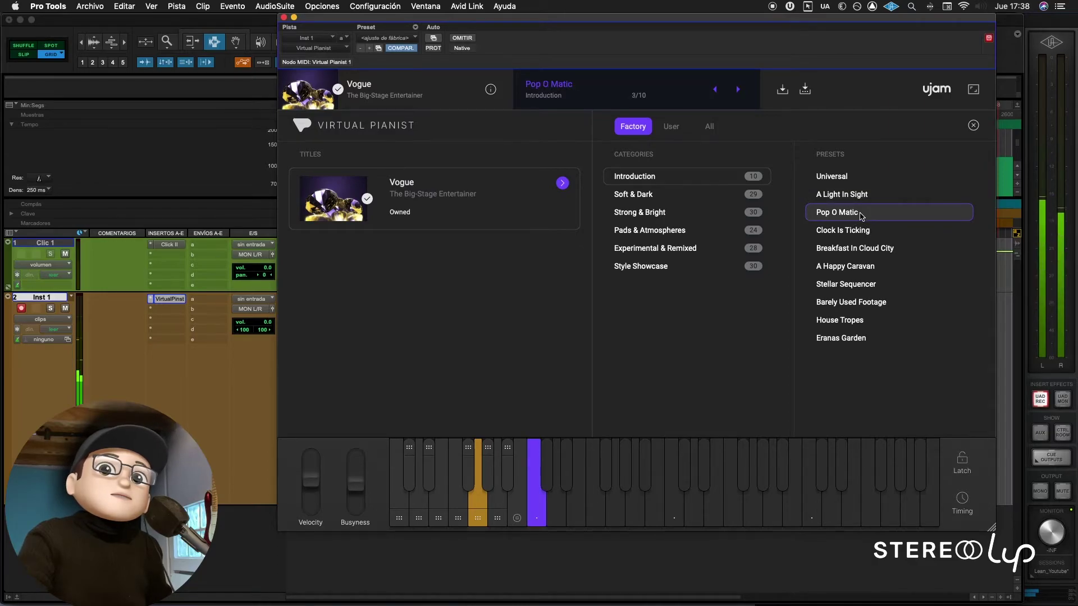
{"action": "left_click", "coordinate": [864, 229]}
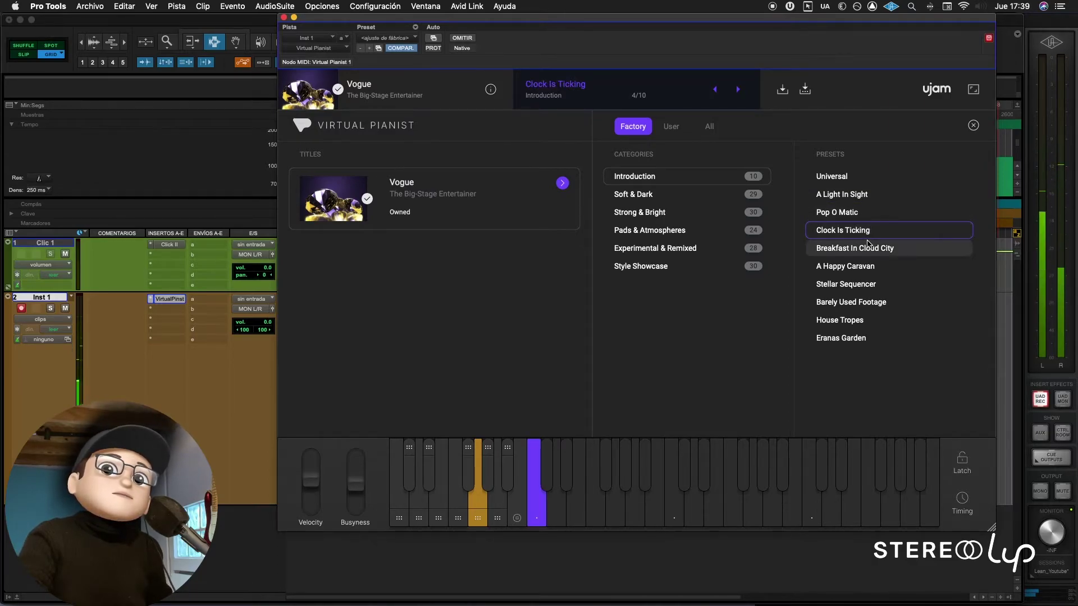
{"action": "left_click", "coordinate": [885, 249]}
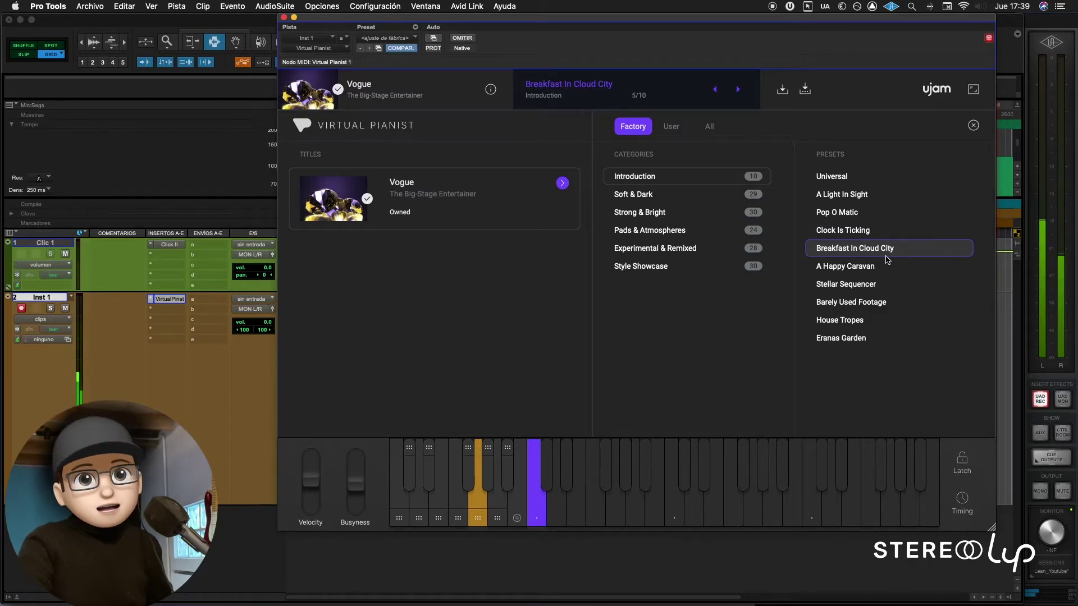
{"action": "left_click", "coordinate": [884, 267]}
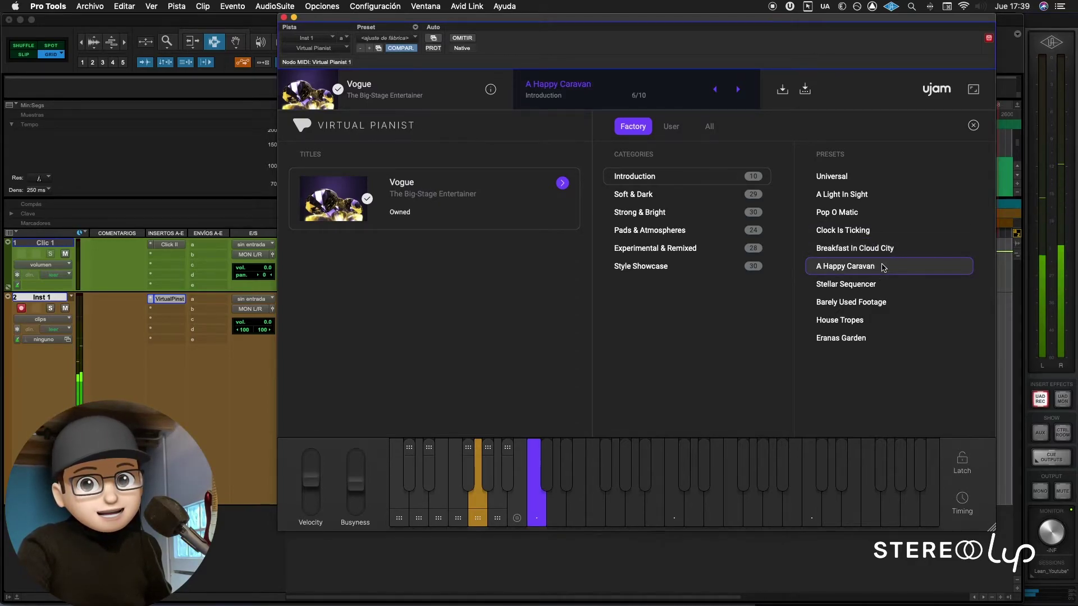
{"action": "left_click", "coordinate": [873, 285]}
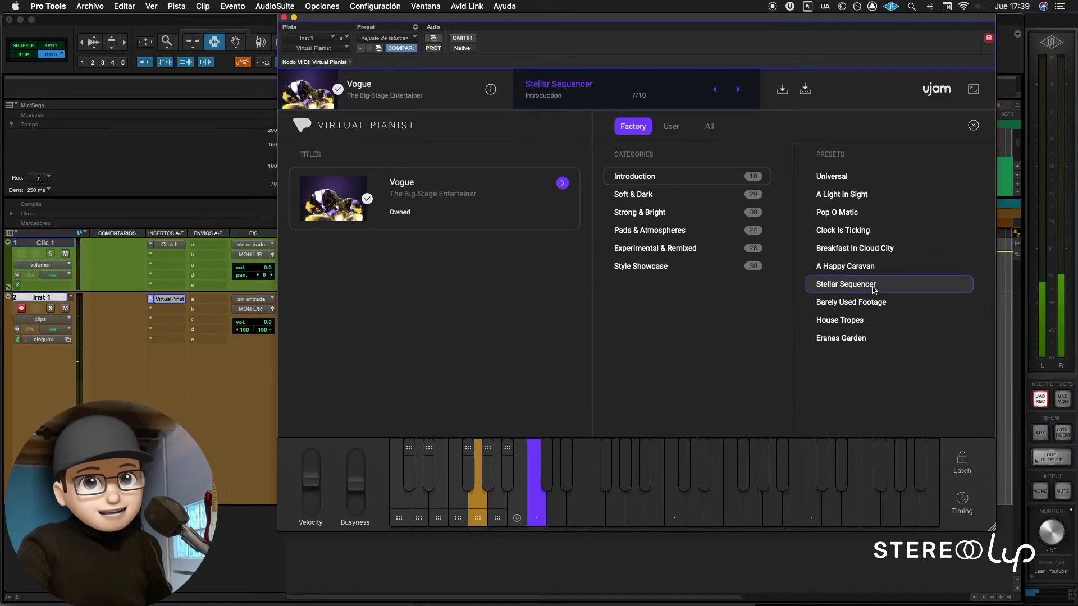
{"action": "left_click", "coordinate": [883, 303]}
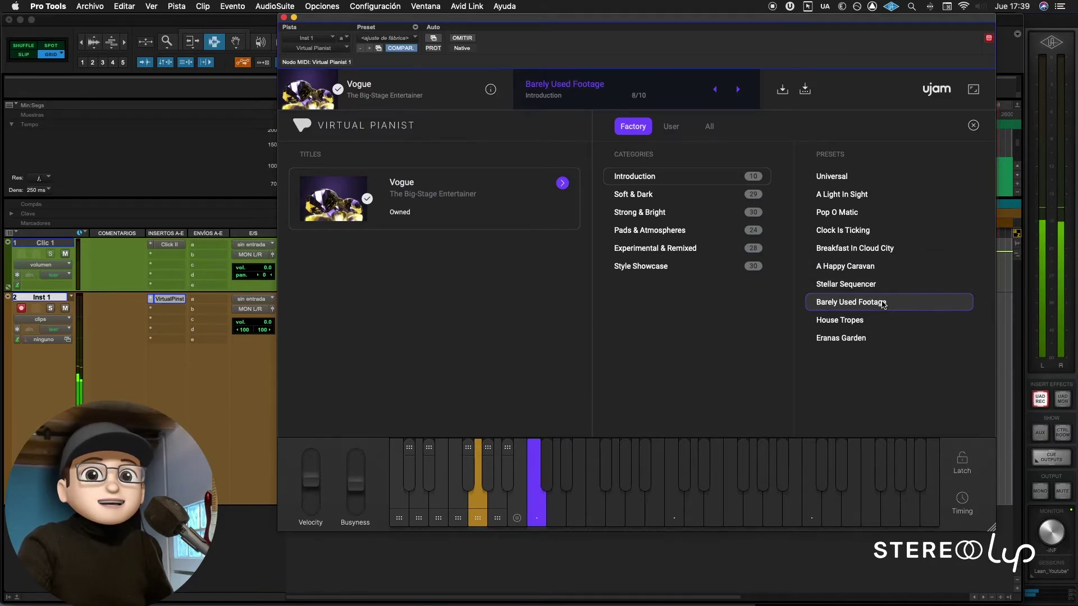
Audition the Style Showcase presets Royal Ballad, Stay Strong, Loved Ones and Uncovering The Truth, and load 98 bpm - Gently Growing
{"action": "left_click", "coordinate": [646, 268]}
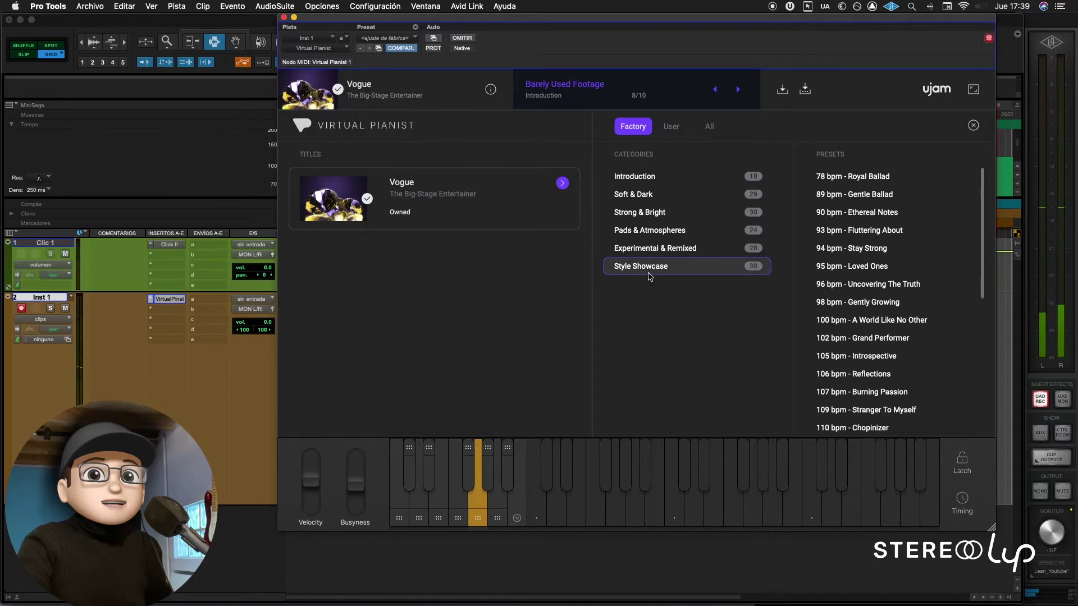
{"action": "left_click", "coordinate": [883, 177]}
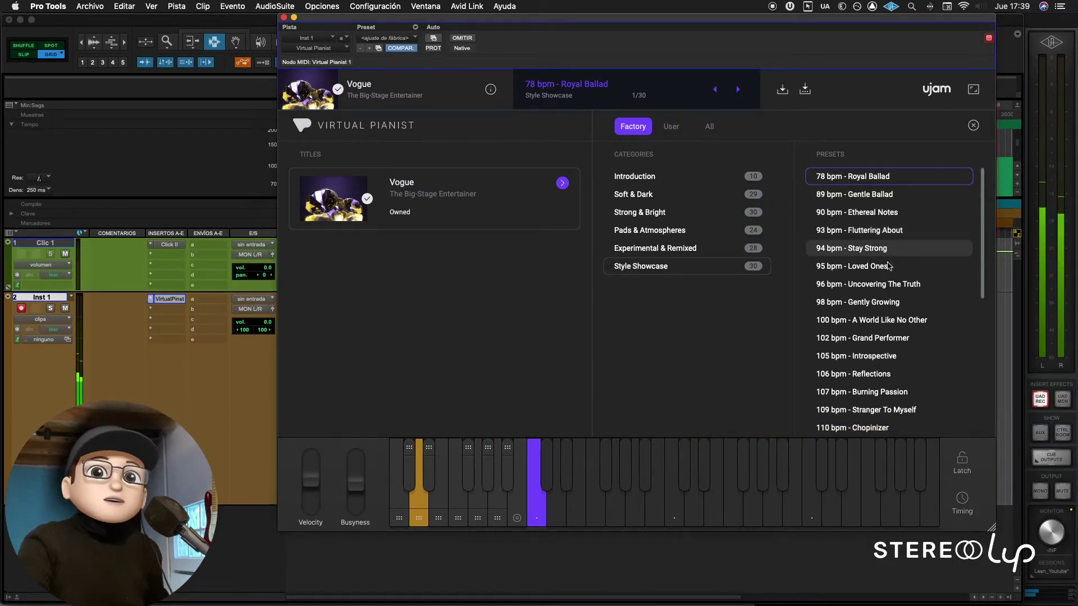
{"action": "left_click", "coordinate": [902, 249]}
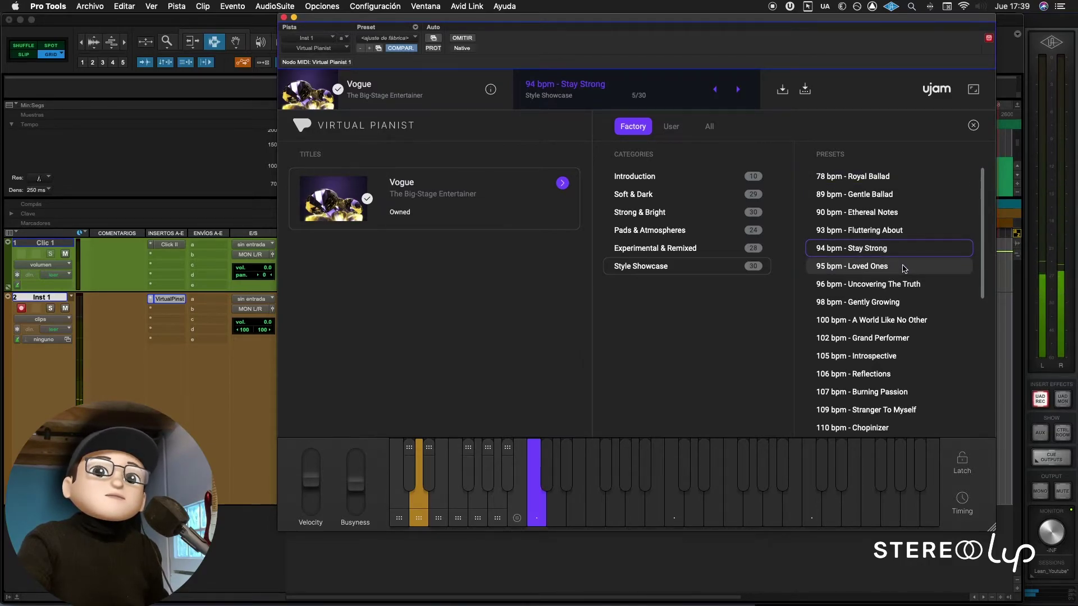
{"action": "left_click", "coordinate": [904, 267]}
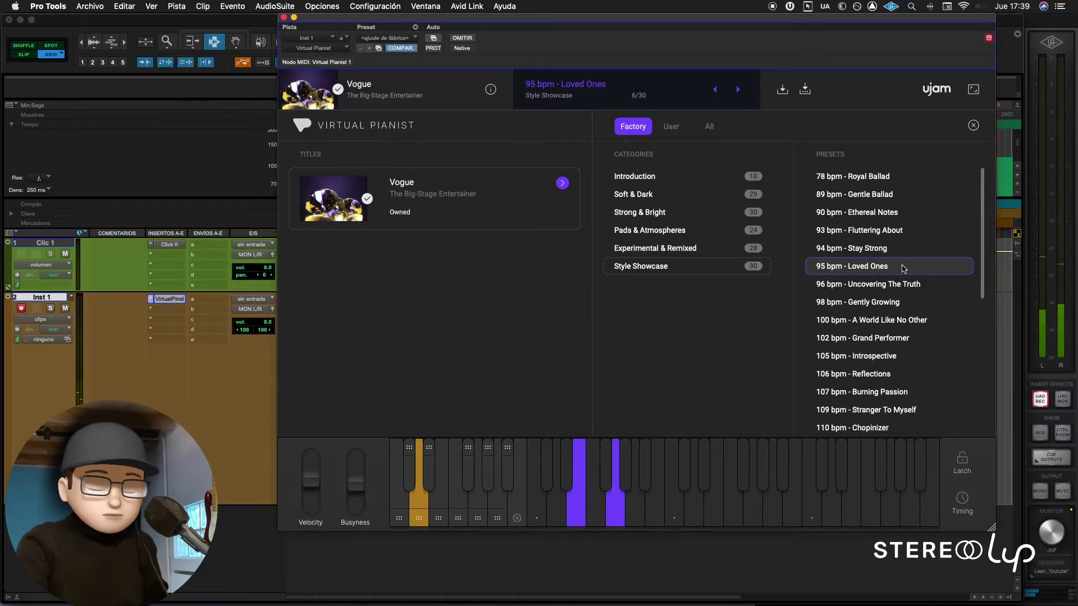
{"action": "left_click", "coordinate": [894, 285]}
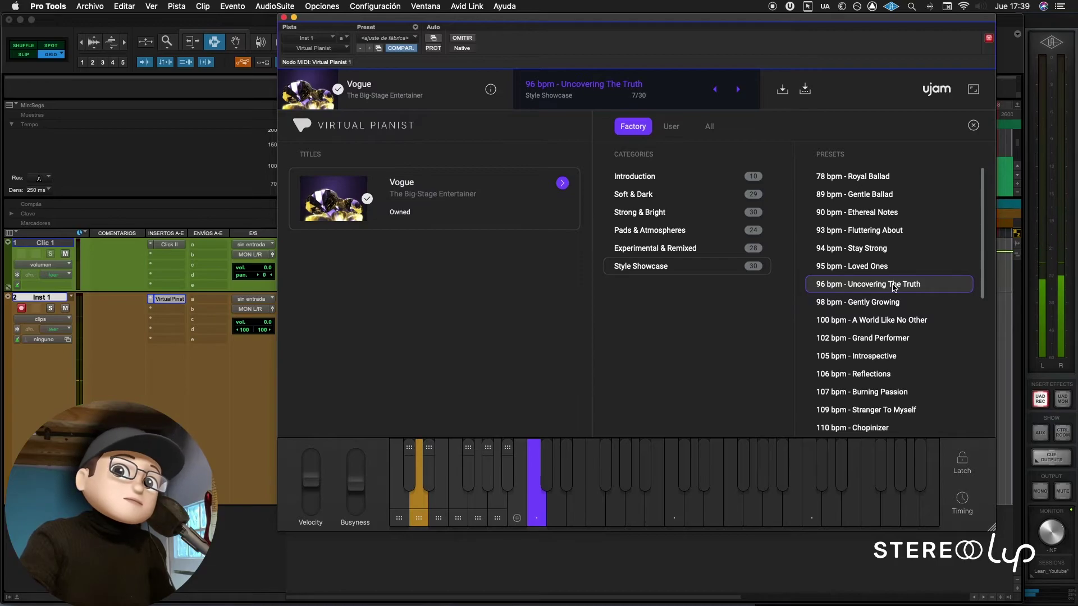
{"action": "left_click", "coordinate": [886, 303]}
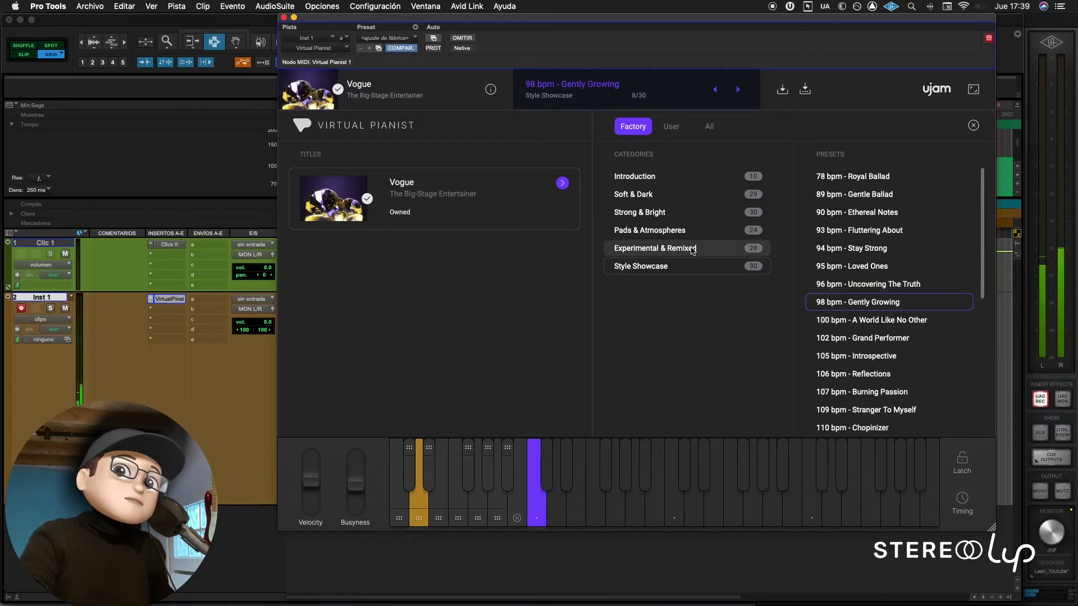
Audition the Experimental & Remixed presets Bass Included, Forgot To Bring Synths and Glass Beads
{"action": "left_click", "coordinate": [692, 251]}
{"action": "left_click", "coordinate": [890, 231]}
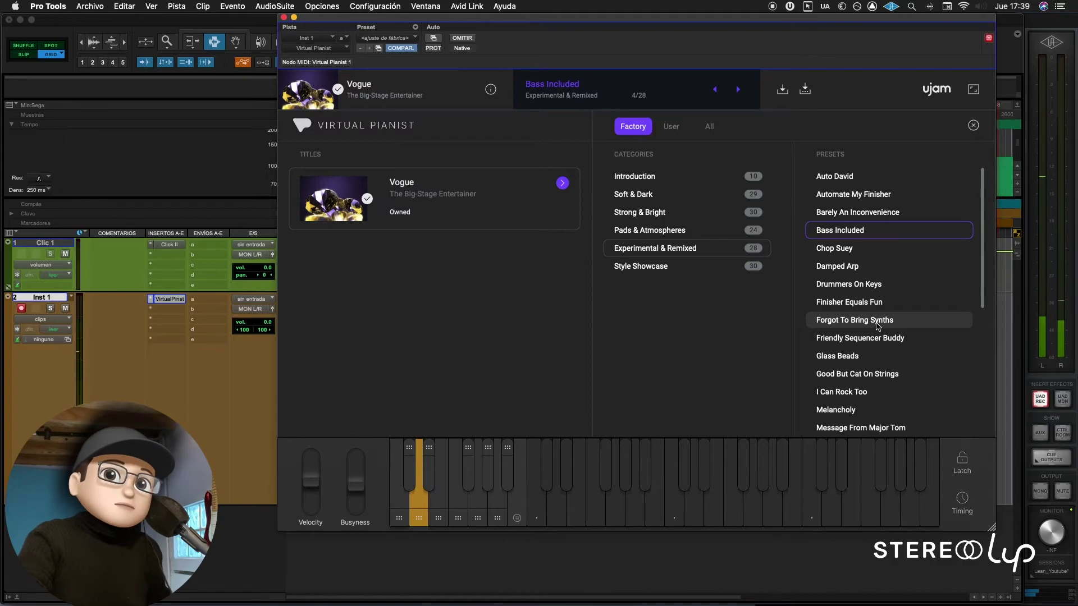
{"action": "left_click", "coordinate": [877, 326]}
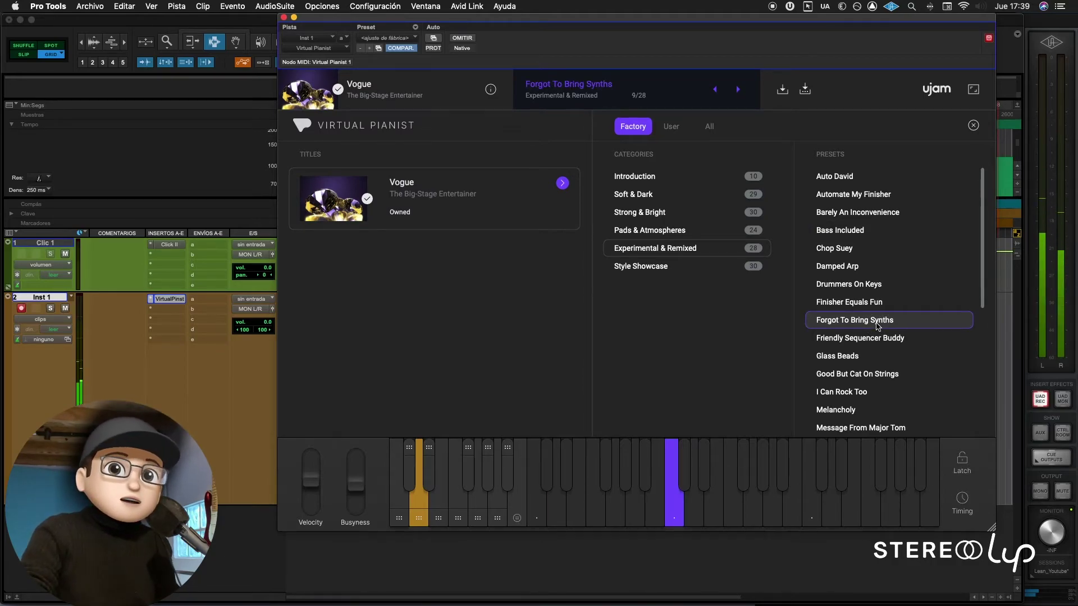
{"action": "left_click", "coordinate": [876, 356]}
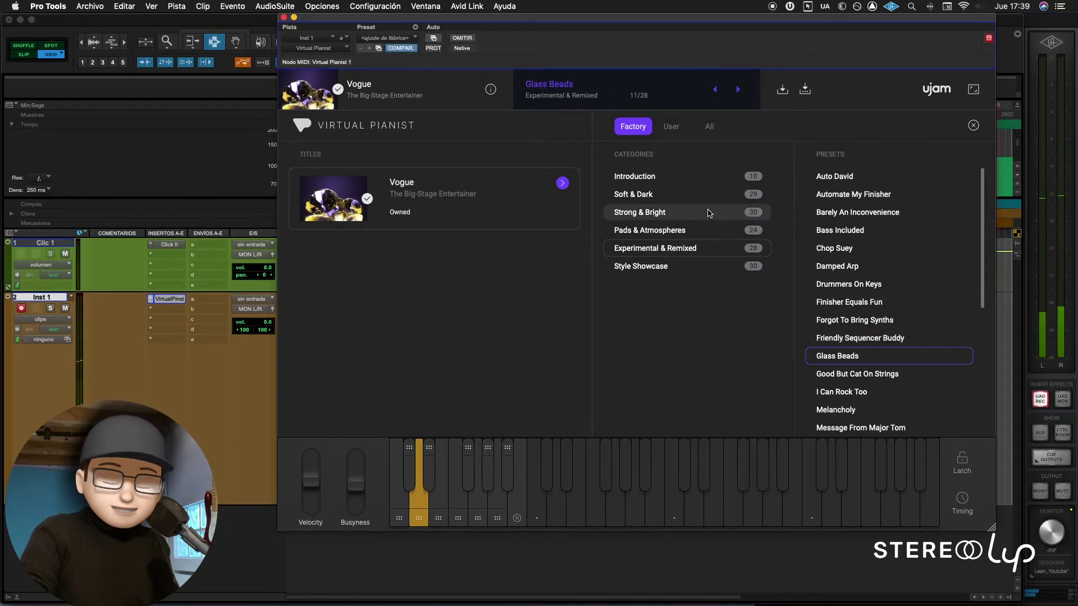
Look through the Soft & Dark and Strong & Bright categories, and audition the Strong & Bright presets Brightly Breaming and House Tropes
{"action": "left_click", "coordinate": [690, 192]}
{"action": "left_click", "coordinate": [703, 213]}
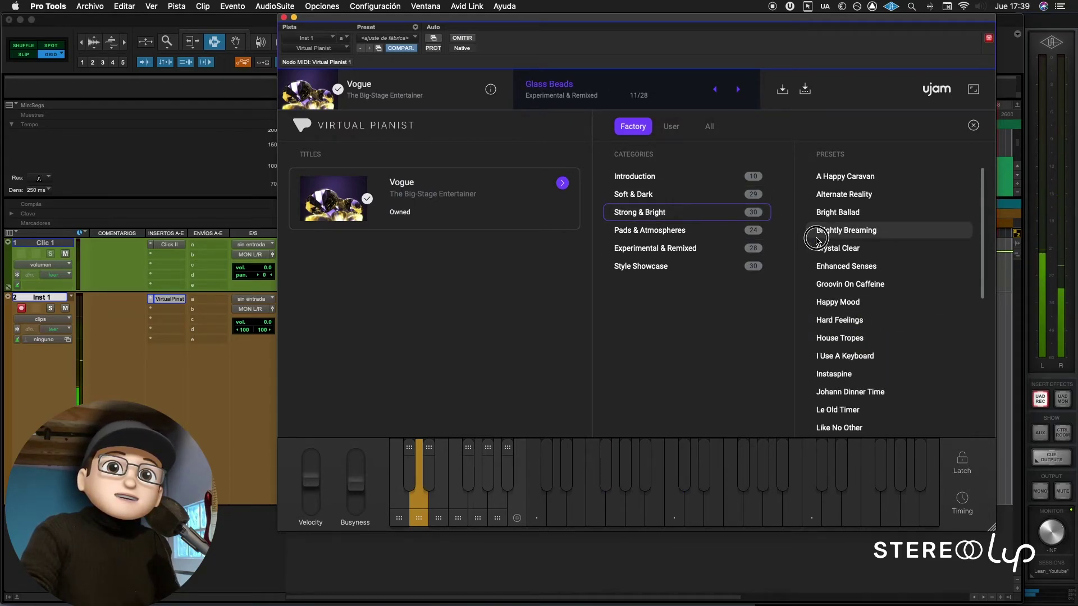
{"action": "left_click", "coordinate": [816, 236]}
{"action": "left_click", "coordinate": [846, 339]}
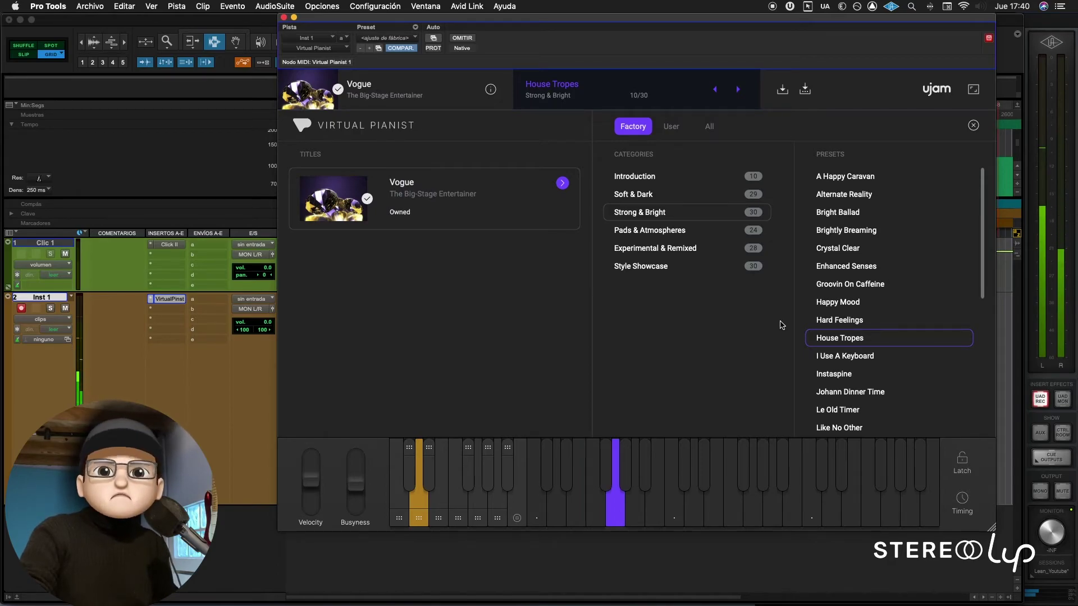
Load the Pads & Atmospheres preset Dramatic Perception, then close the preset browser and shift the plug-in window slightly sideways
{"action": "left_click", "coordinate": [696, 231]}
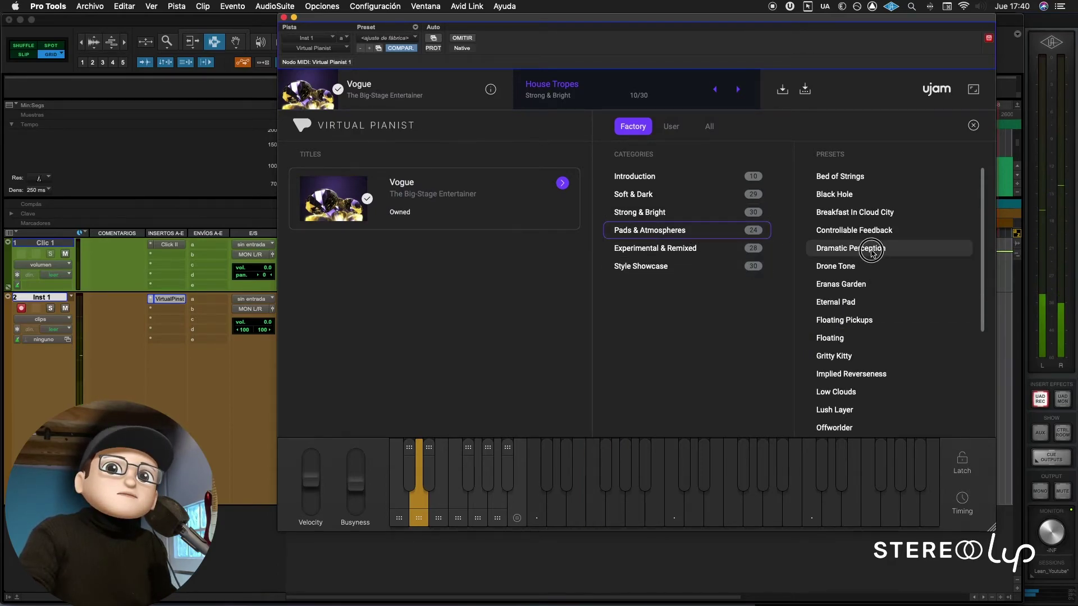
{"action": "left_click", "coordinate": [871, 250]}
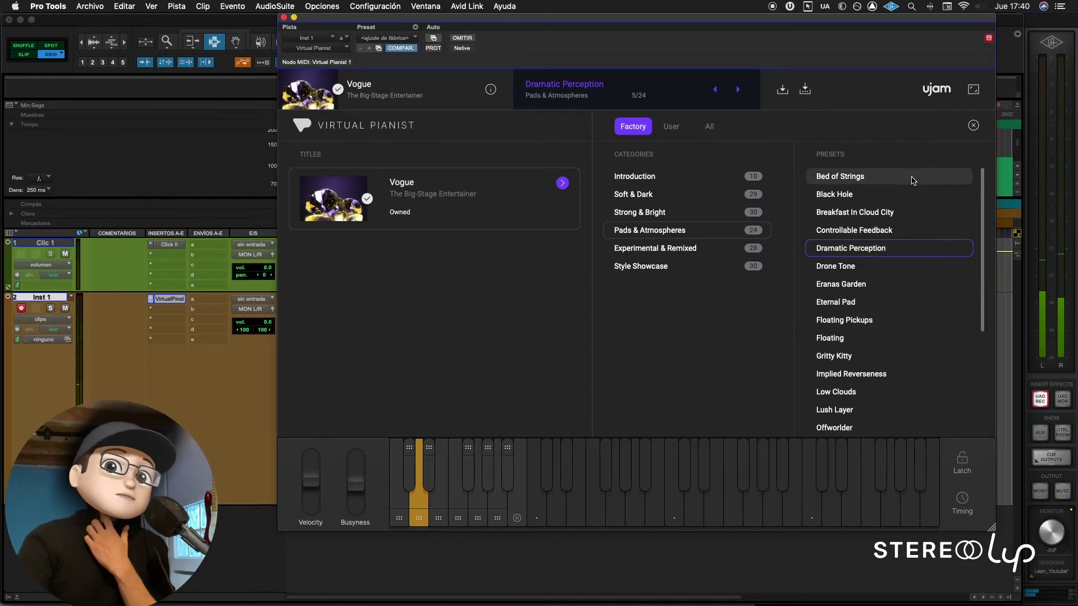
{"action": "left_click", "coordinate": [973, 125]}
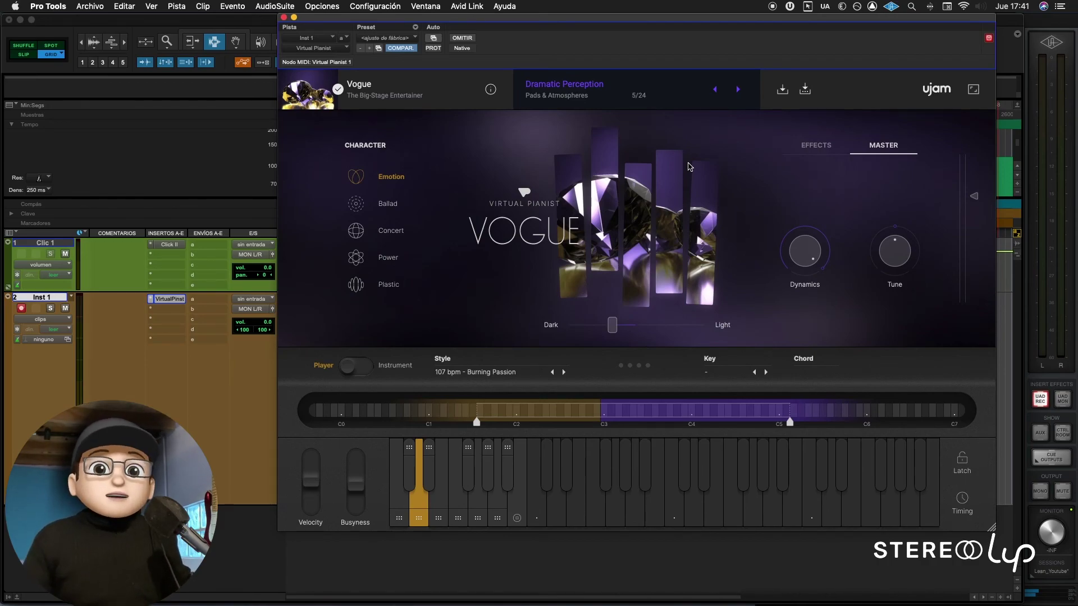
{"action": "left_click_drag", "start_coordinate": [762, 22], "coordinate": [790, 17]}
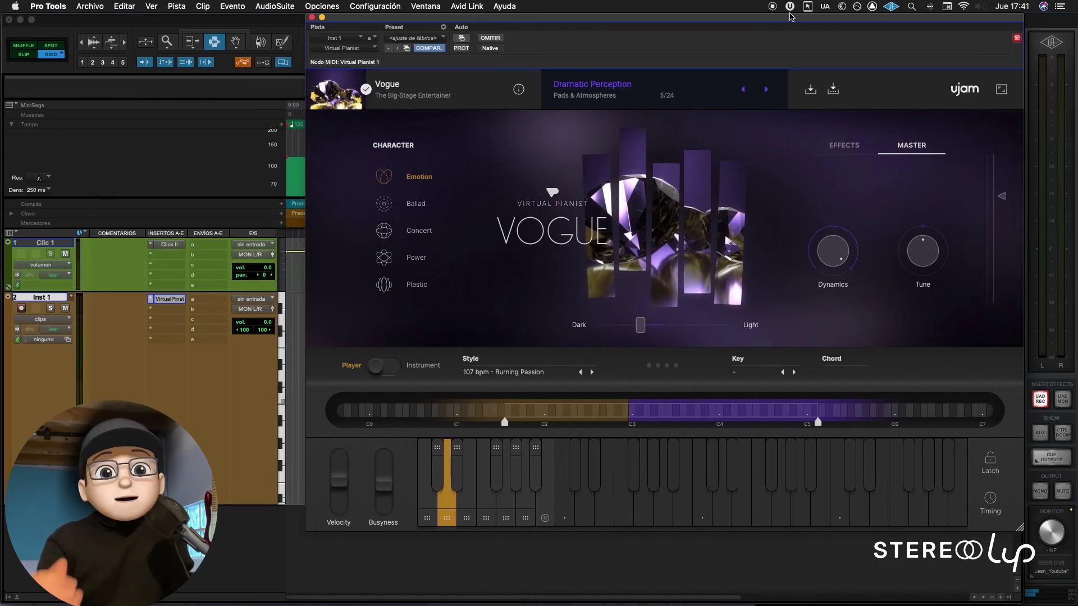